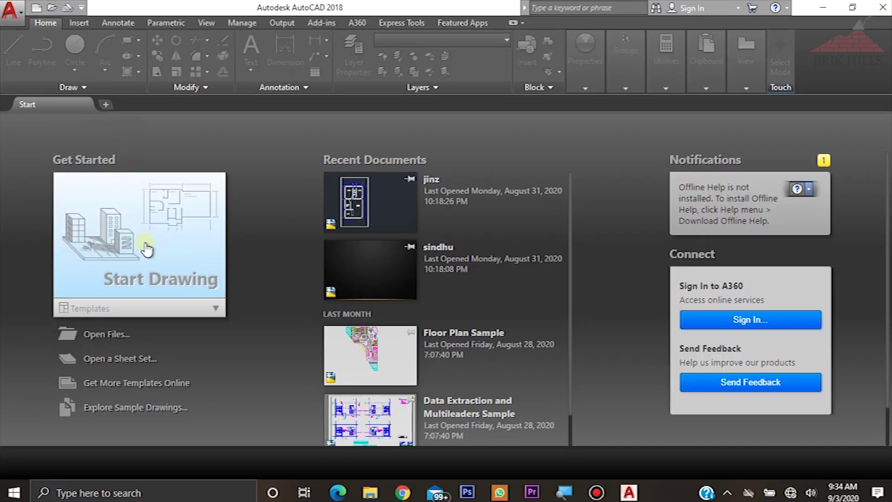
# Step: Create a new drawing and set its length units to Engineering with a precision of 0'-0"
pyautogui.click(148, 249)
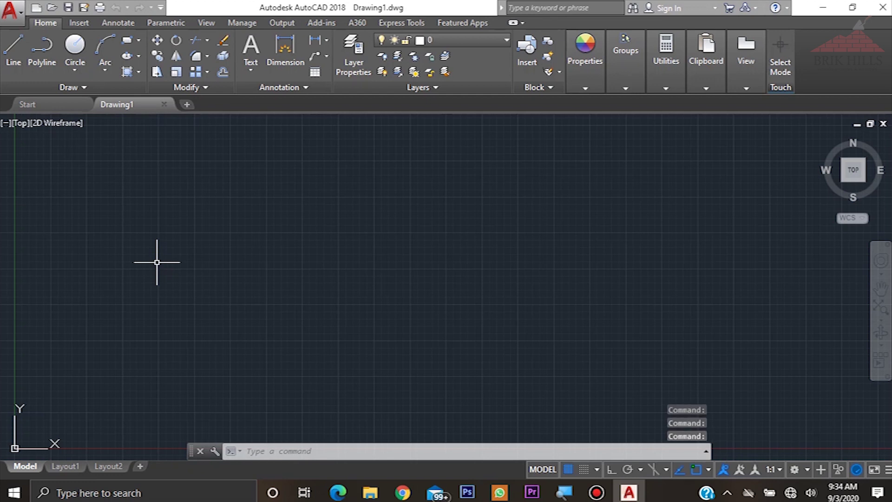
pyautogui.write('UNITS')
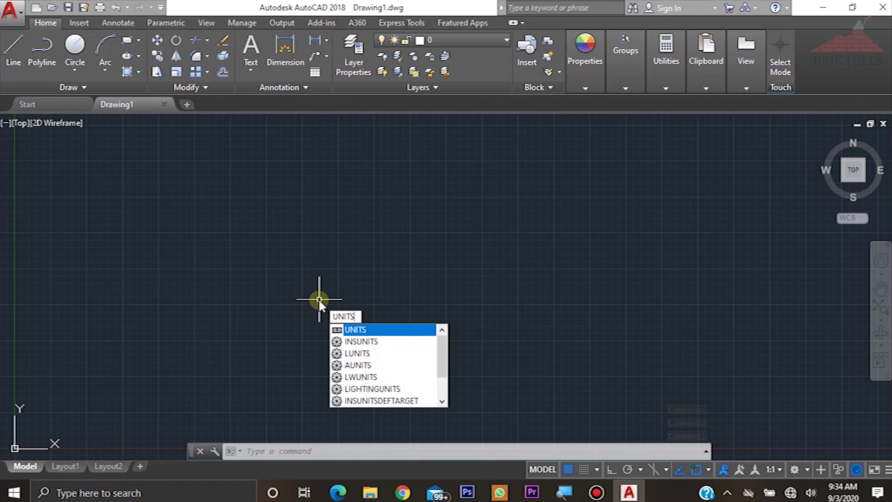
pyautogui.press('Return')
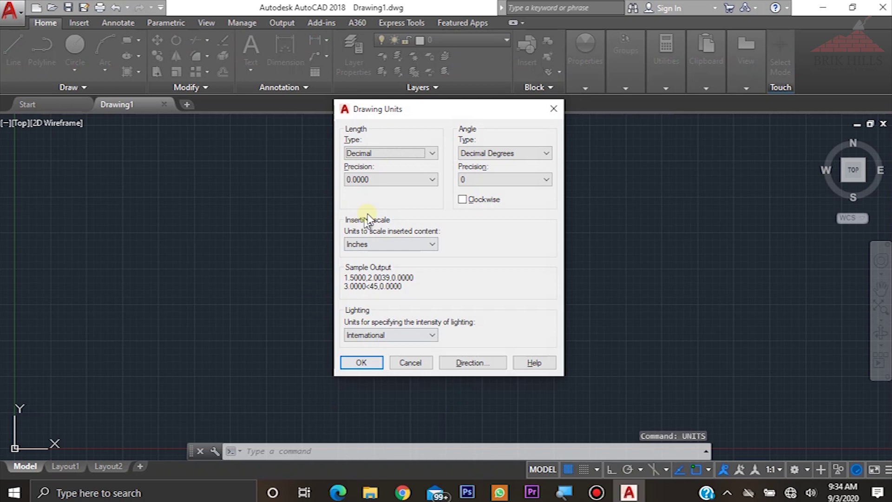
pyautogui.click(431, 154)
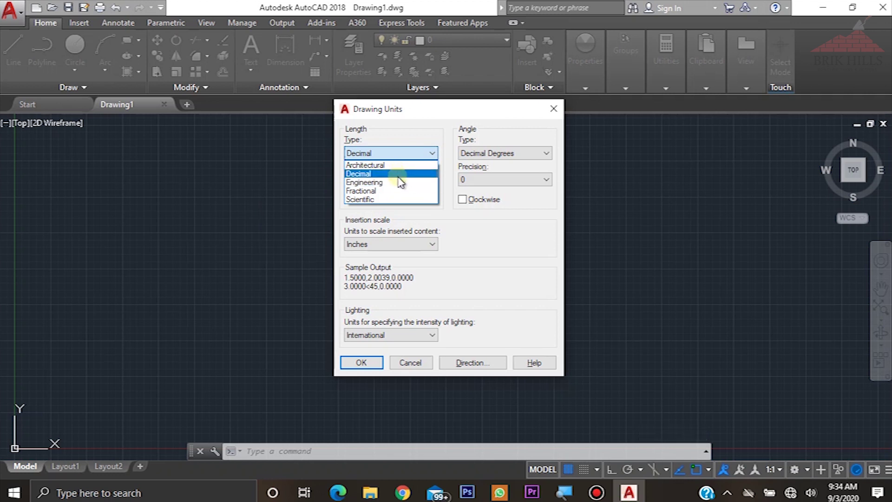
pyautogui.click(399, 182)
pyautogui.click(413, 180)
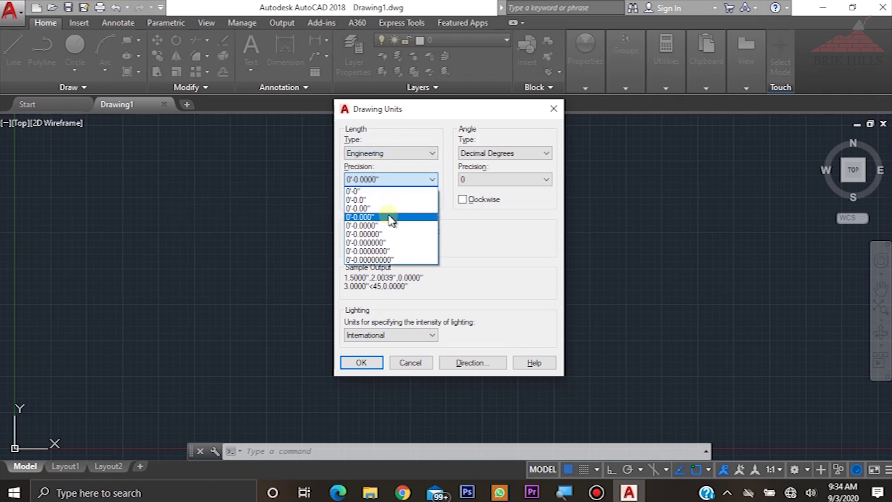
pyautogui.click(382, 191)
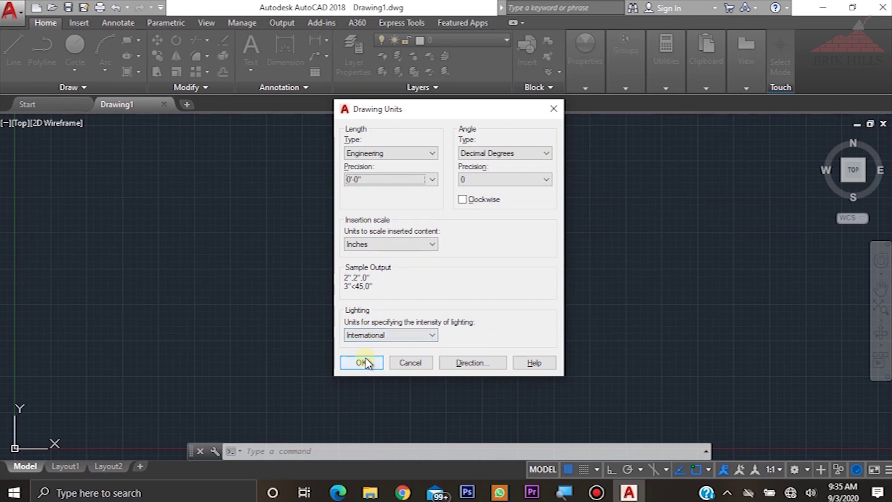
pyautogui.click(363, 362)
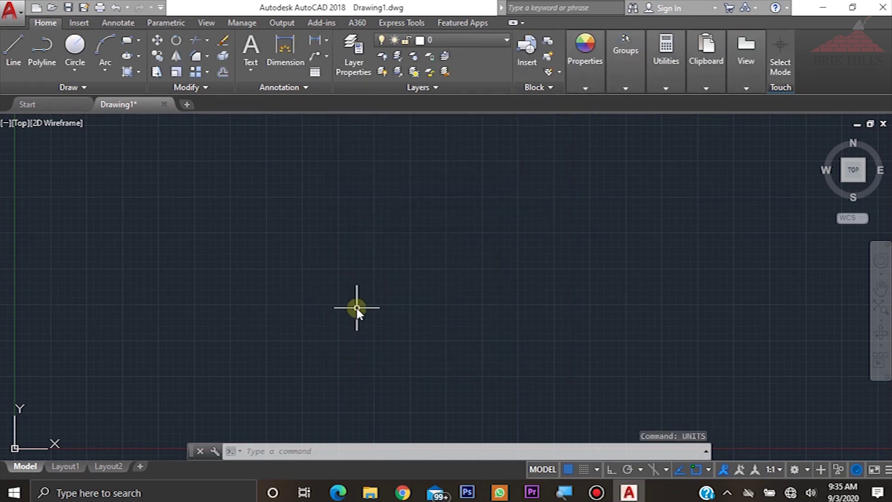
# Step: Check which object snap modes are enabled in the drafting settings
pyautogui.write('DS')
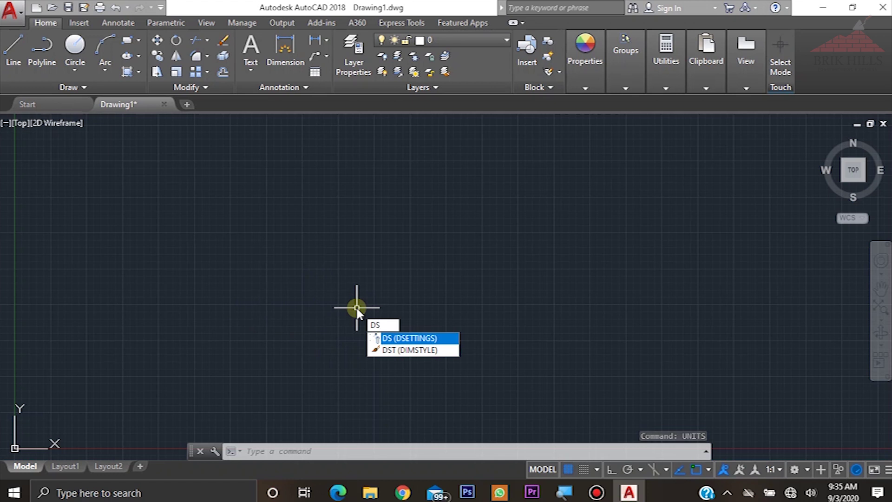
pyautogui.press('Return')
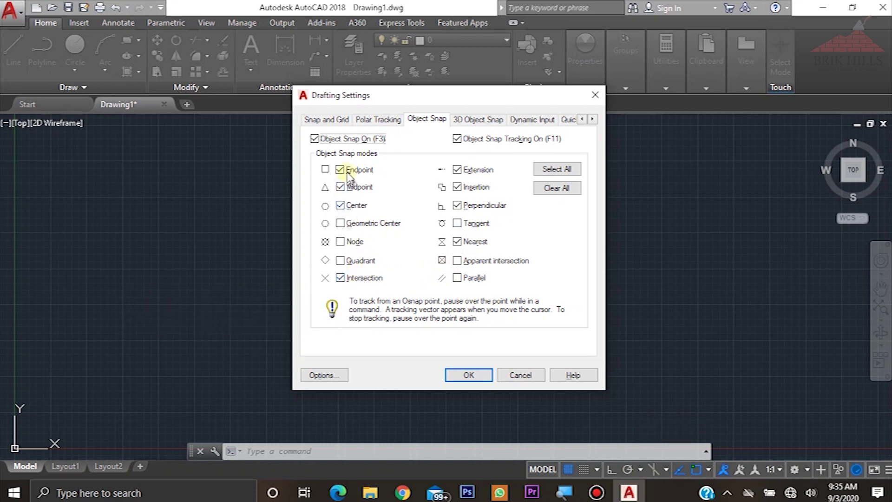
pyautogui.click(474, 377)
# Step: Modify the Standard dimension style's primary units to Engineering format with a precision of 0'-0"
pyautogui.write('D')
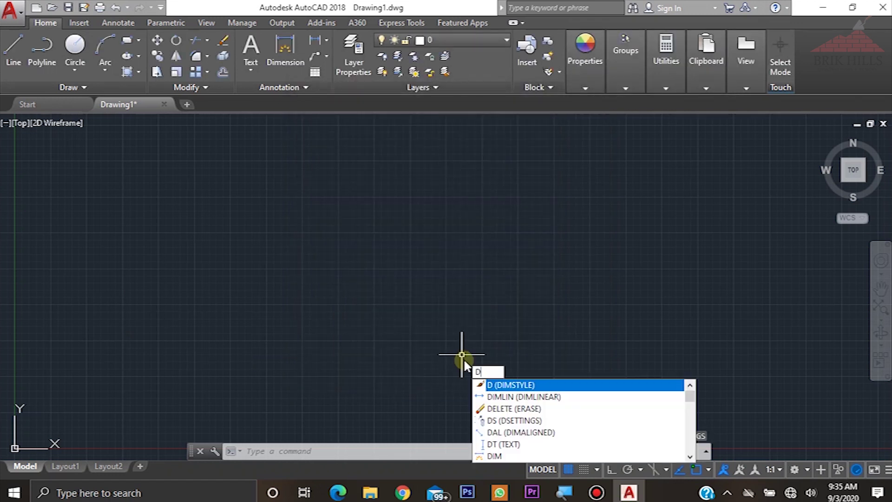
pyautogui.press('Return')
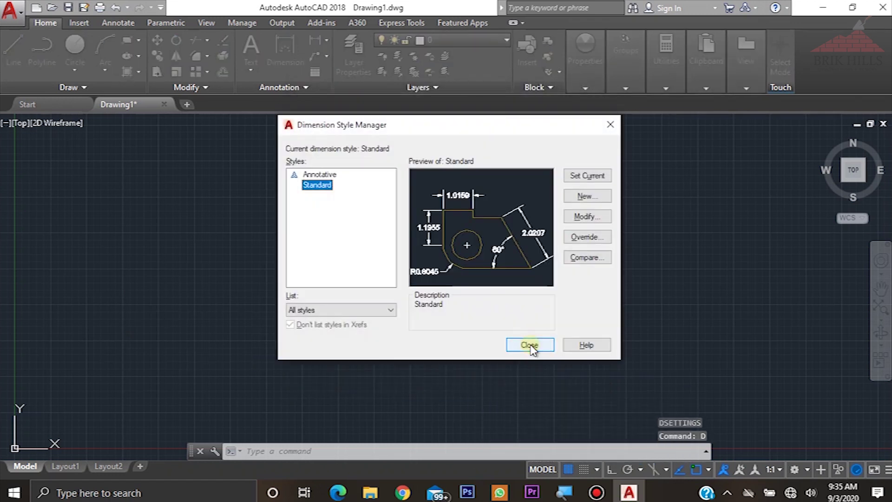
pyautogui.click(599, 216)
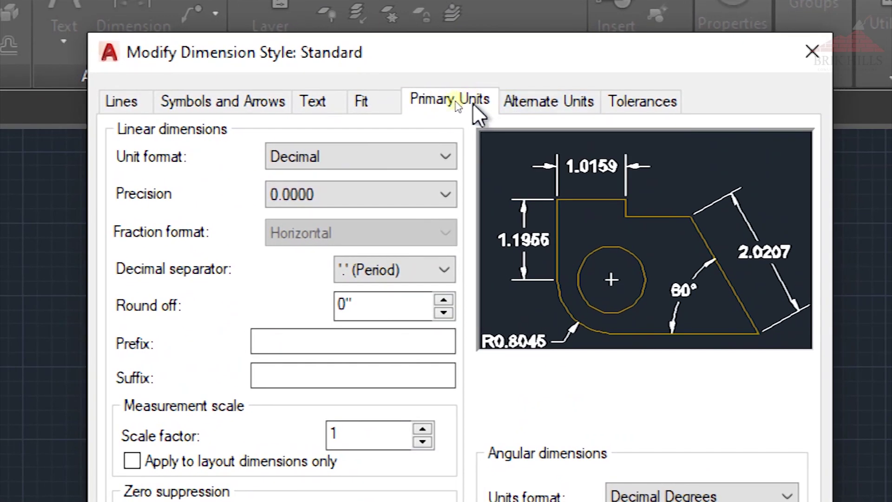
pyautogui.click(394, 157)
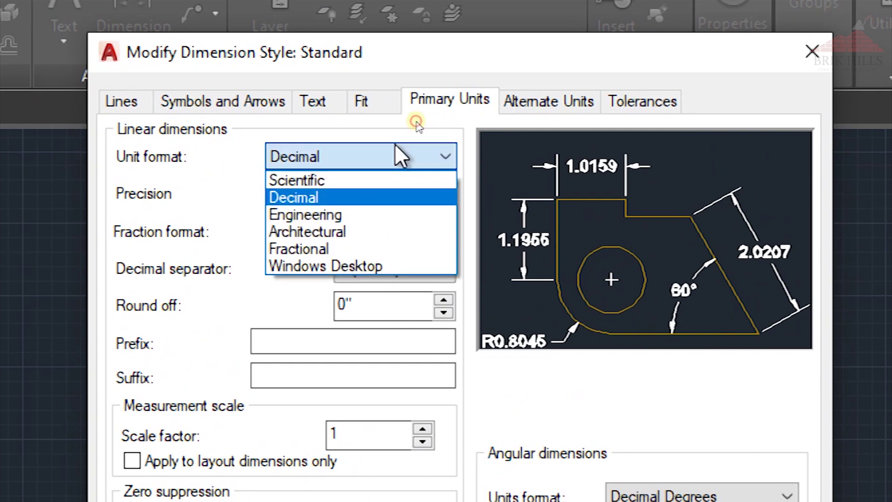
pyautogui.click(345, 214)
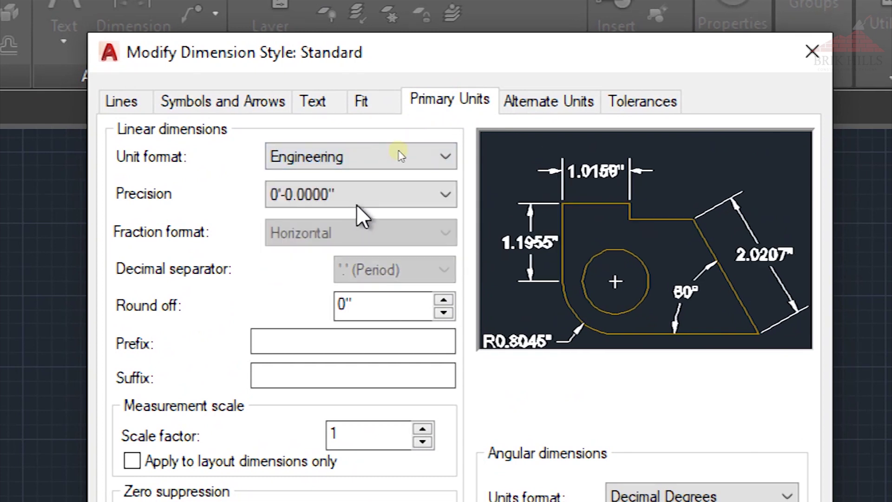
pyautogui.click(411, 195)
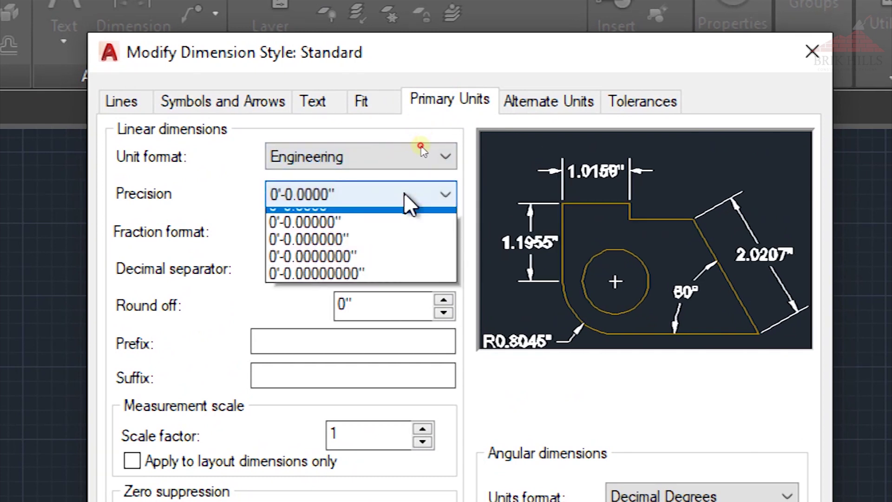
pyautogui.click(354, 217)
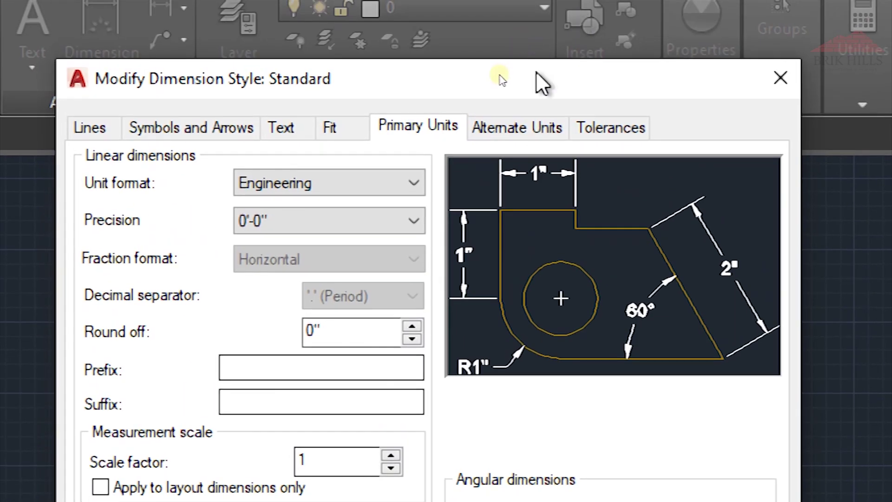
# Step: Suppress extension lines 1 and 2 in the Standard dimension style
pyautogui.click(105, 130)
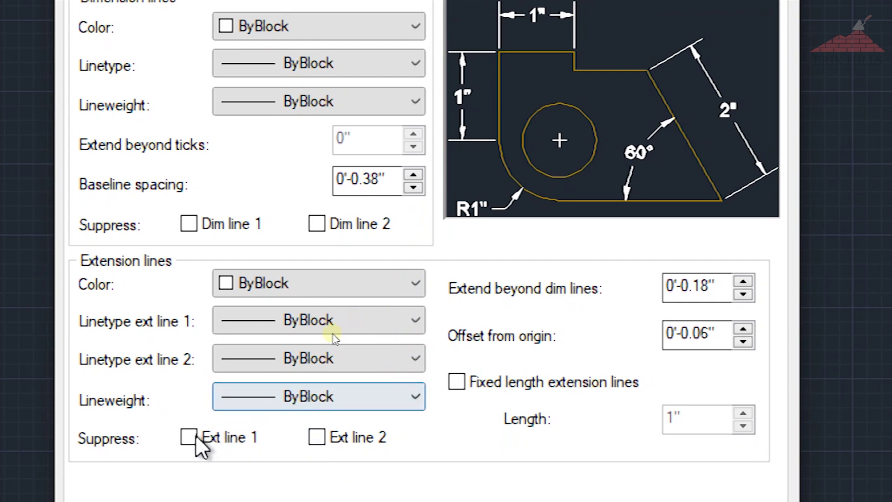
pyautogui.click(187, 439)
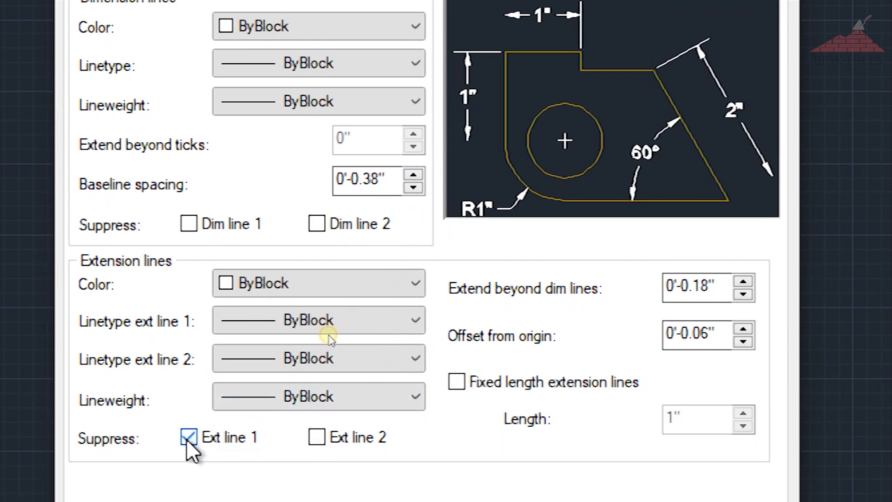
pyautogui.click(324, 437)
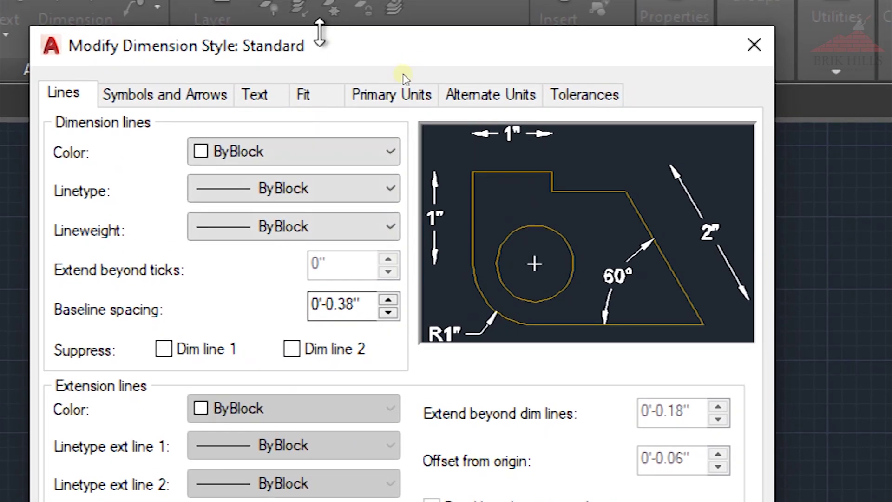
# Step: Set the Standard dimension style's arrow size to 9" and its text height to 9"
pyautogui.click(153, 99)
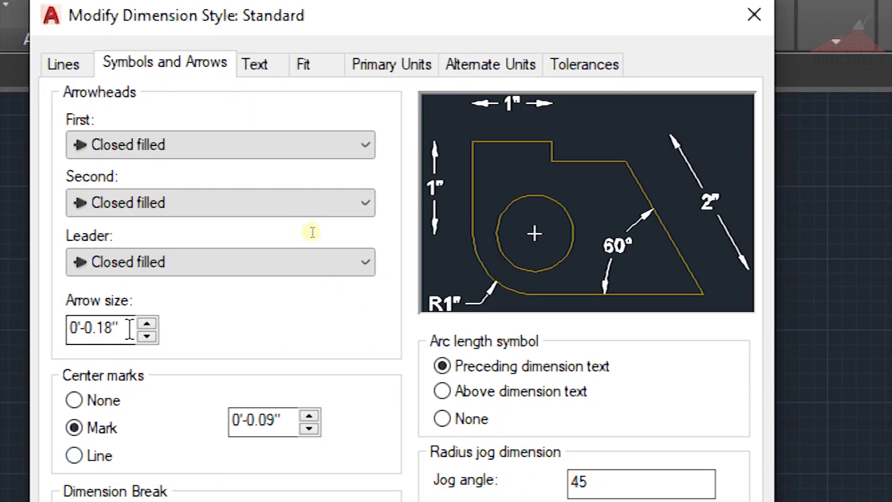
pyautogui.moveTo(130, 329); pyautogui.dragTo(0, 336)
pyautogui.write('9"')
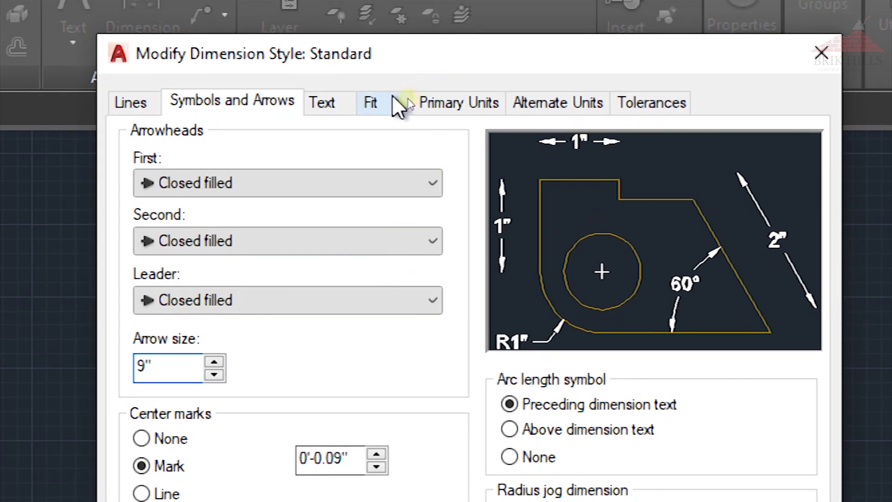
pyautogui.click(339, 102)
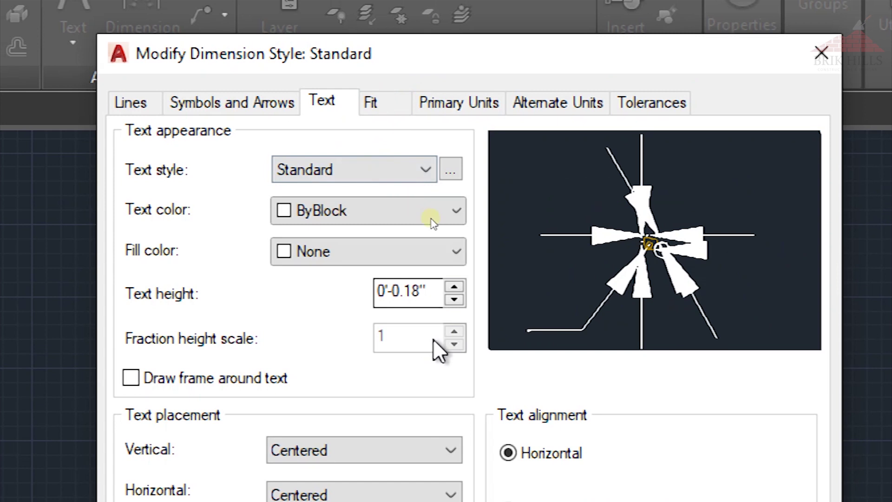
pyautogui.doubleClick(420, 291)
pyautogui.write('9"')
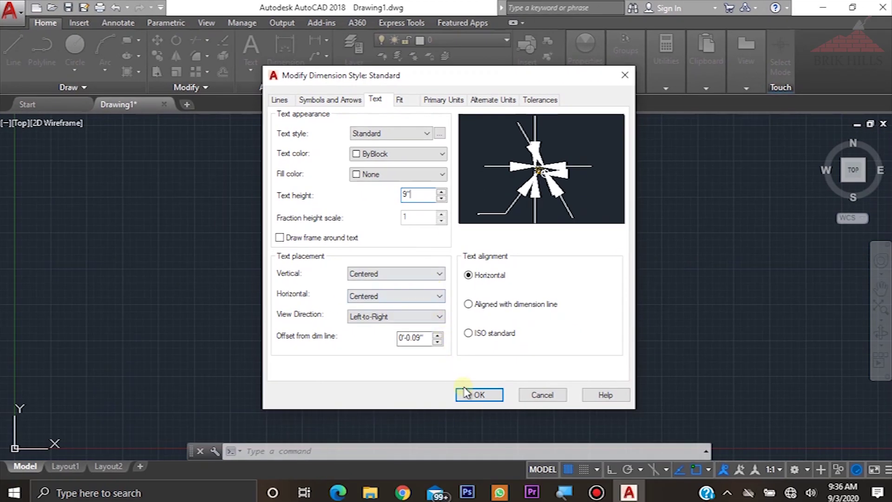
# Step: Save the dimension style changes and make Standard the current dimension style
pyautogui.click(474, 395)
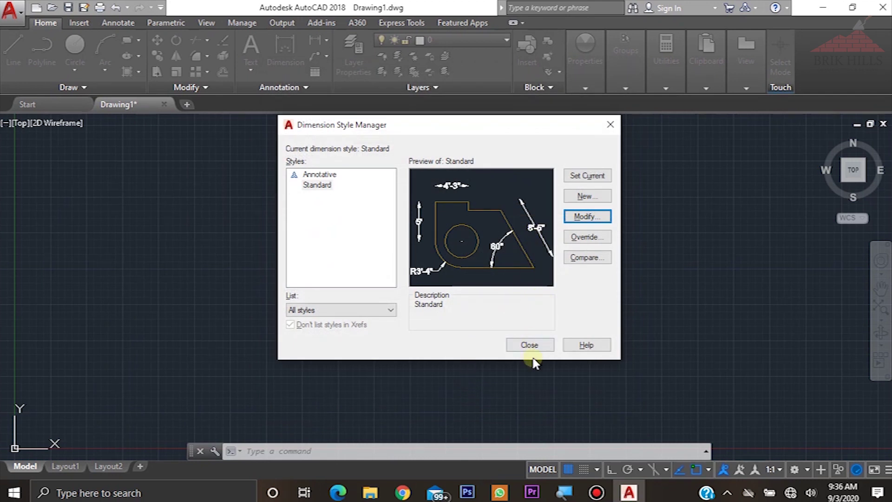
pyautogui.click(593, 176)
pyautogui.click(533, 346)
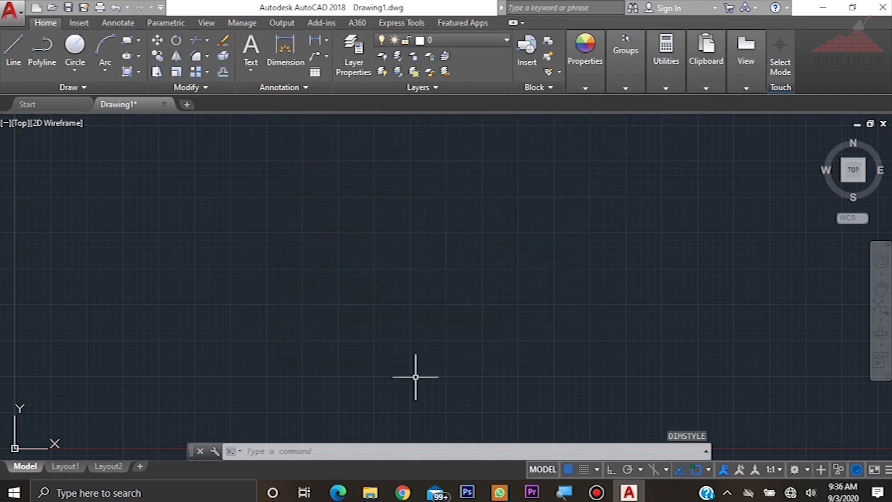
# Step: Set the model space limits from 0,0 to 1500,1500 and zoom to all of the drawing area
pyautogui.write('LIM')
pyautogui.press('Return')
pyautogui.write('0,0')
pyautogui.press('Return')
pyautogui.write('1500,')
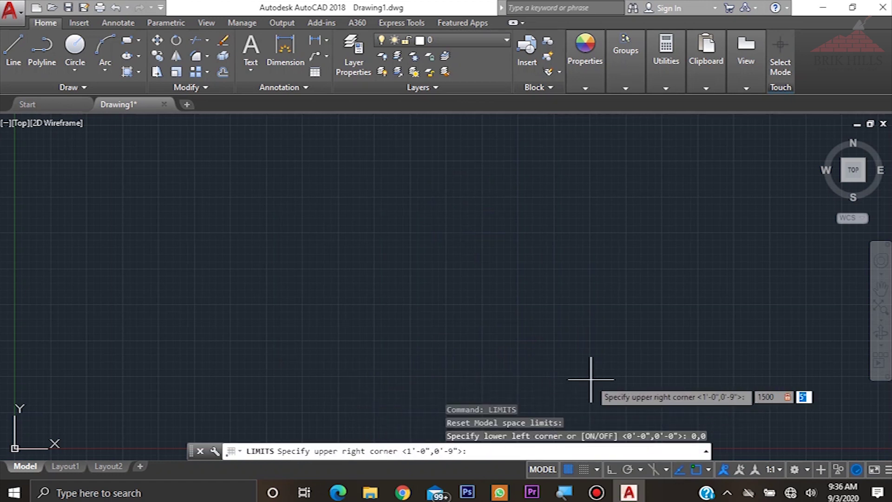
pyautogui.write('1500')
pyautogui.press('Return')
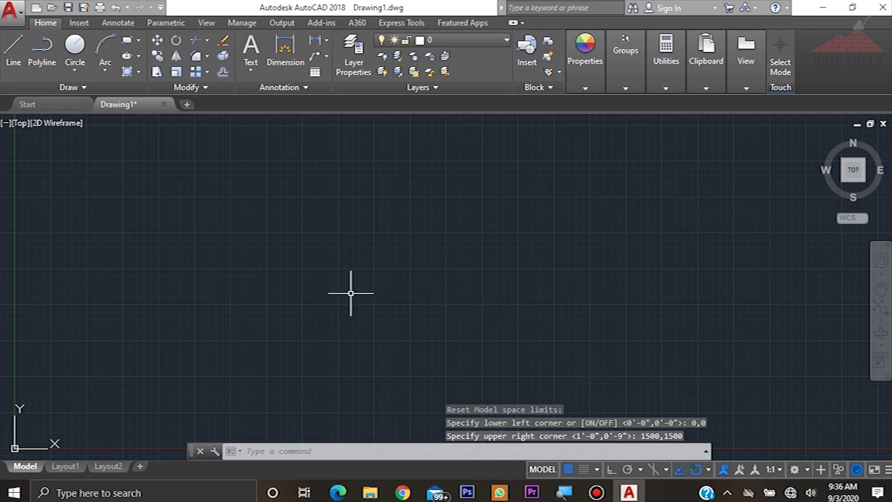
pyautogui.write('z')
pyautogui.press('Return')
pyautogui.write('a')
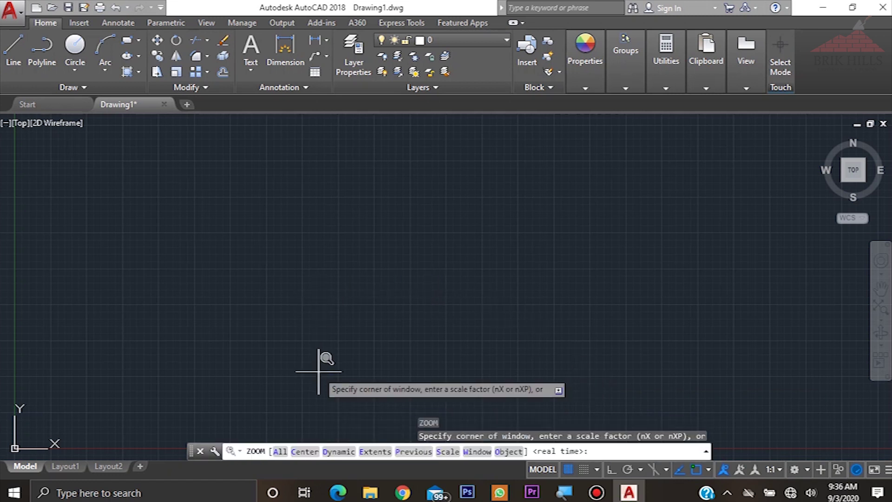
pyautogui.press('Return')
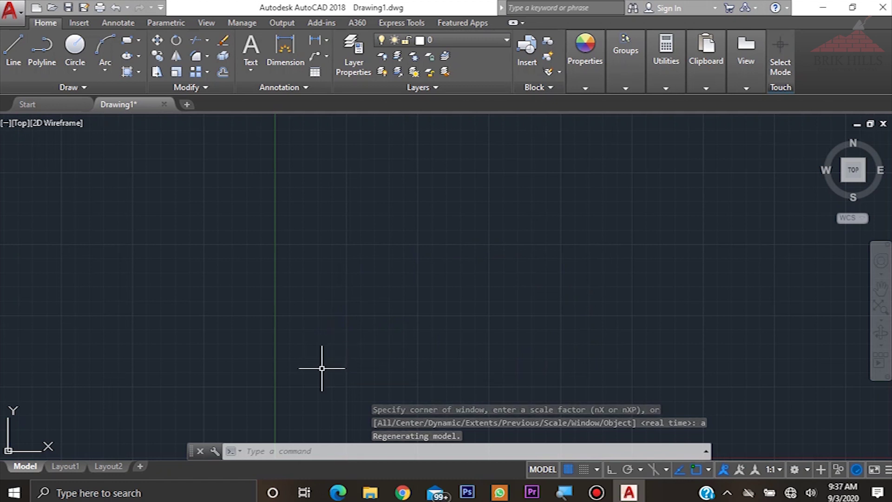
# Step: Draw a single horizontal line 30' long with ortho mode on, right of the Y axis
pyautogui.write('L')
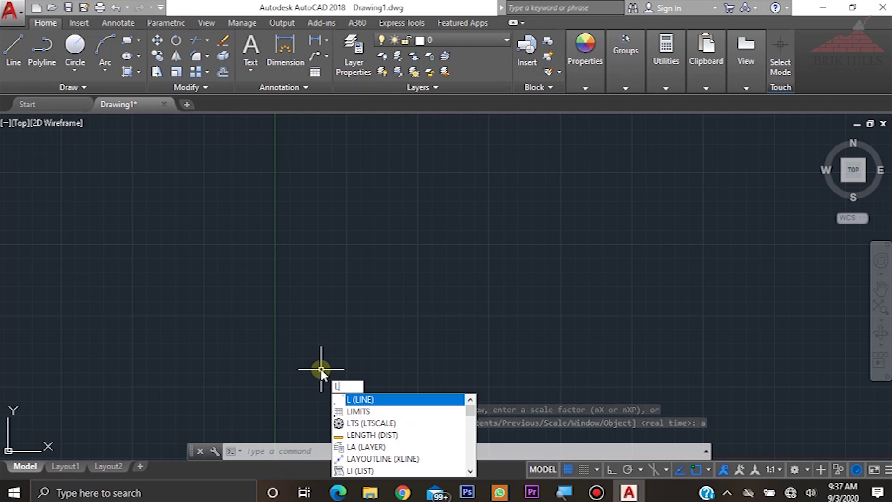
pyautogui.press('Return')
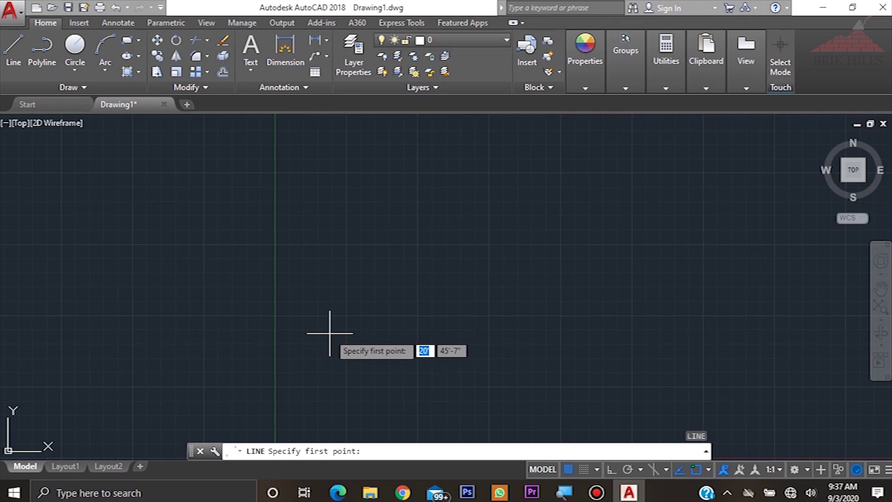
pyautogui.click(330, 333)
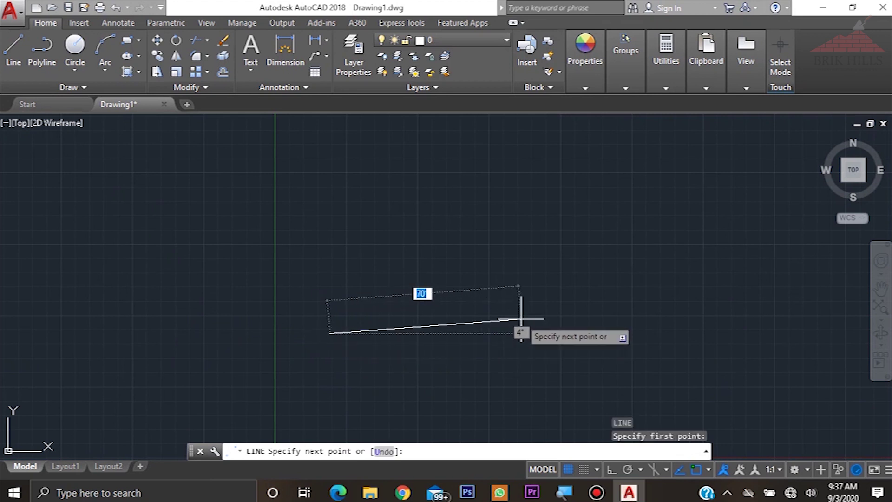
pyautogui.click(614, 329)
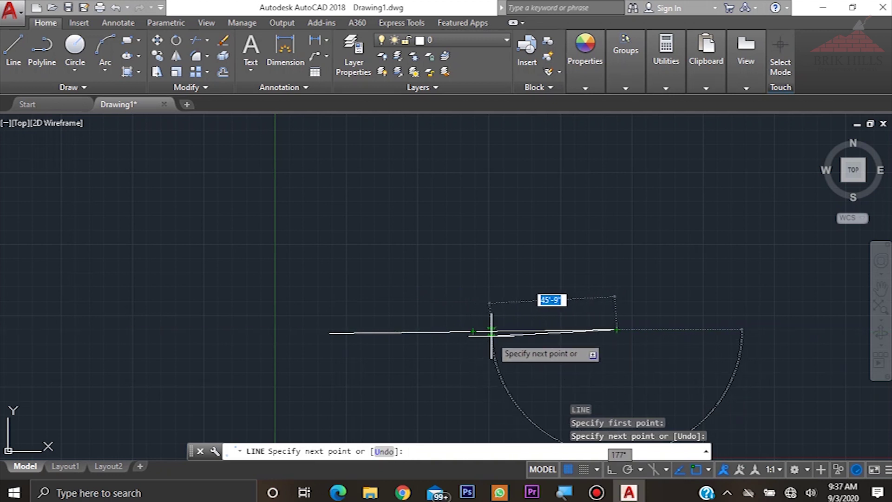
pyautogui.hotkey('ctrl', 'z')
pyautogui.press('F8')
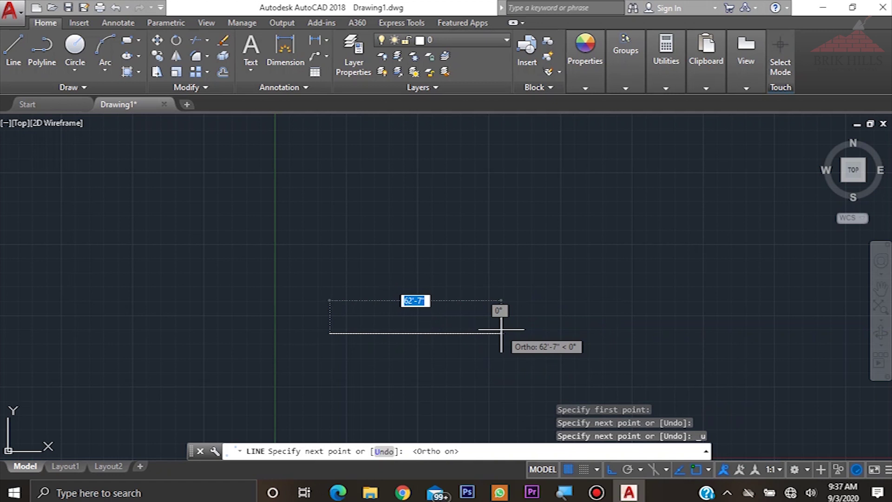
pyautogui.write('30')
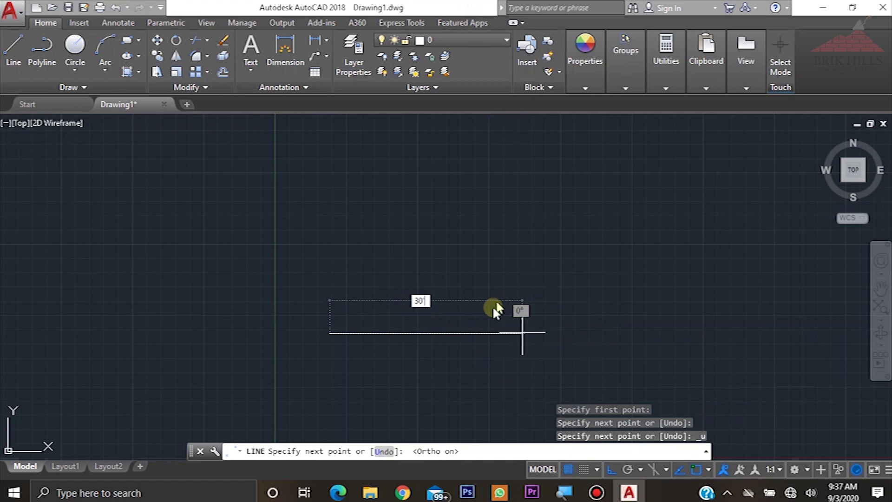
pyautogui.press('Return')
pyautogui.scroll(2, 412, 320)
pyautogui.scroll(4, 400, 333)
pyautogui.press('Escape')
pyautogui.scroll(-2, 551, 311)
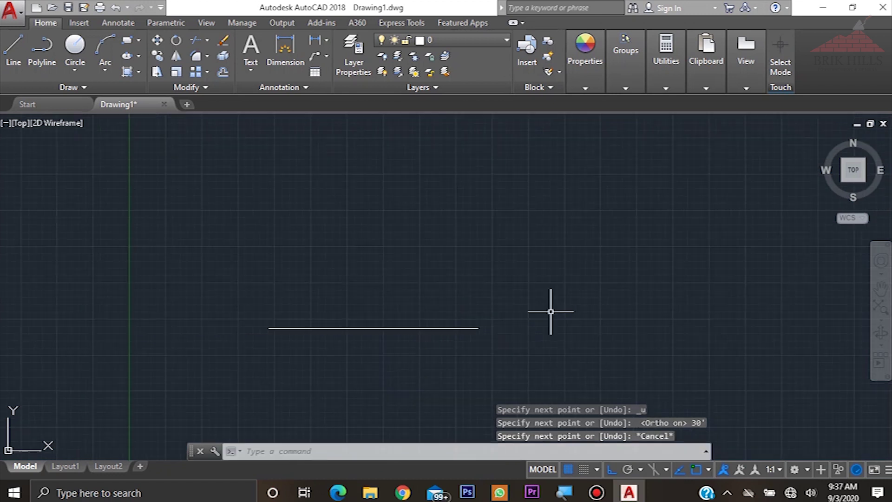
# Step: Draw a circle of radius 22'6" centred on the right end of the 30' line
pyautogui.write('c')
pyautogui.press('Return')
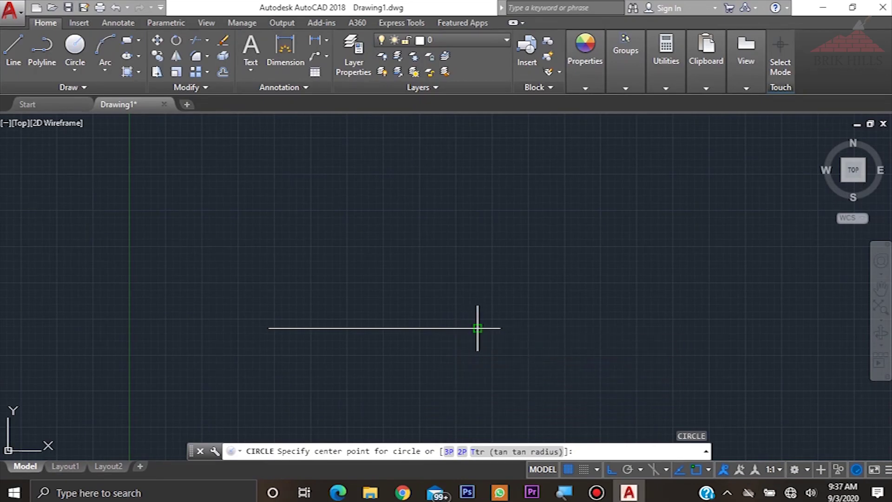
pyautogui.click(477, 328)
pyautogui.write('22\'6"')
pyautogui.press('Return')
pyautogui.scroll(-2, 599, 246)
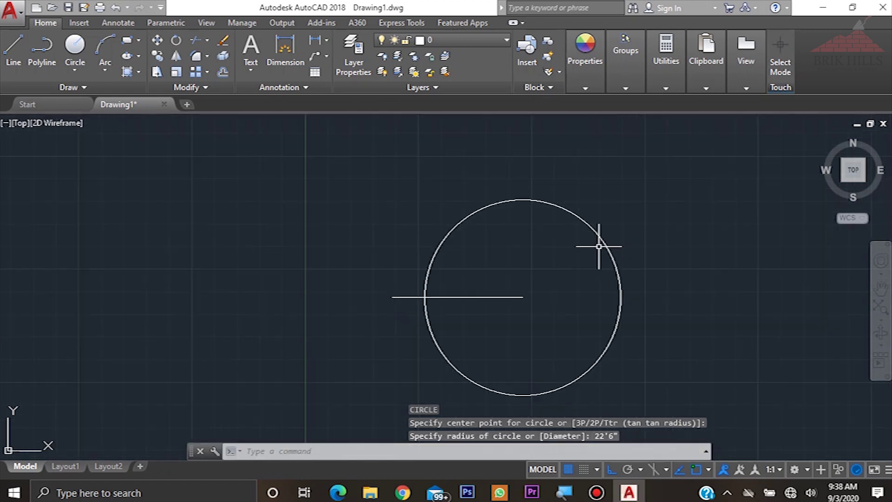
# Step: Draw a circle of radius 40' centred on the left end of the 30' line
pyautogui.scroll(2, 496, 276)
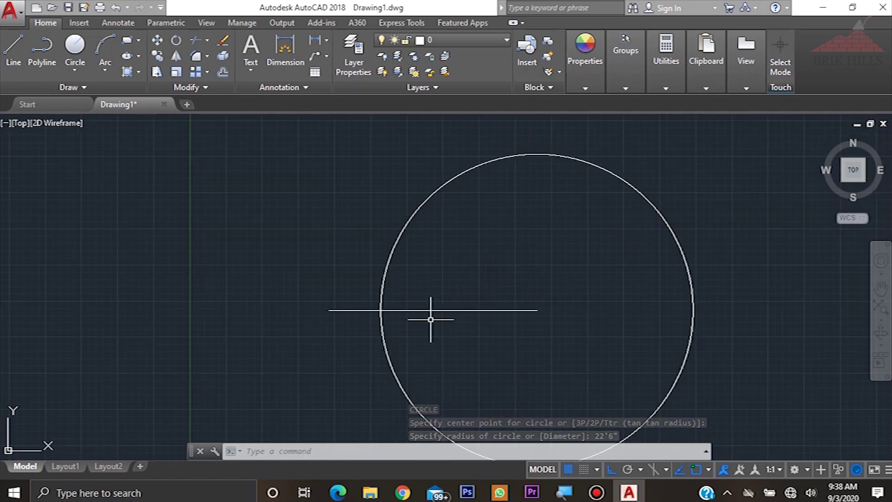
pyautogui.write('c')
pyautogui.press('Return')
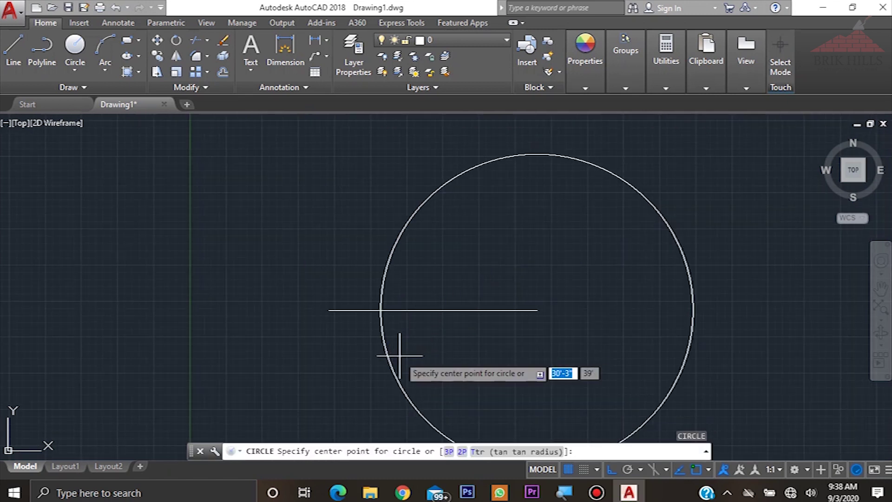
pyautogui.click(329, 310)
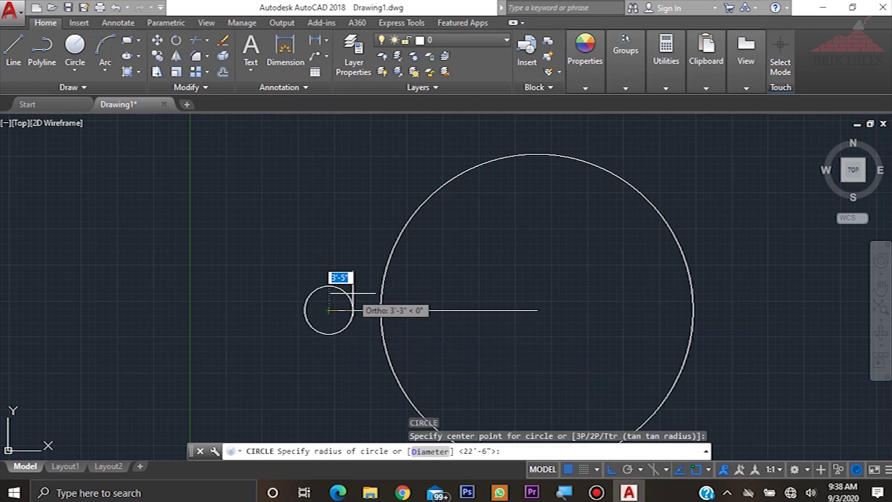
pyautogui.scroll(-3, 372, 281)
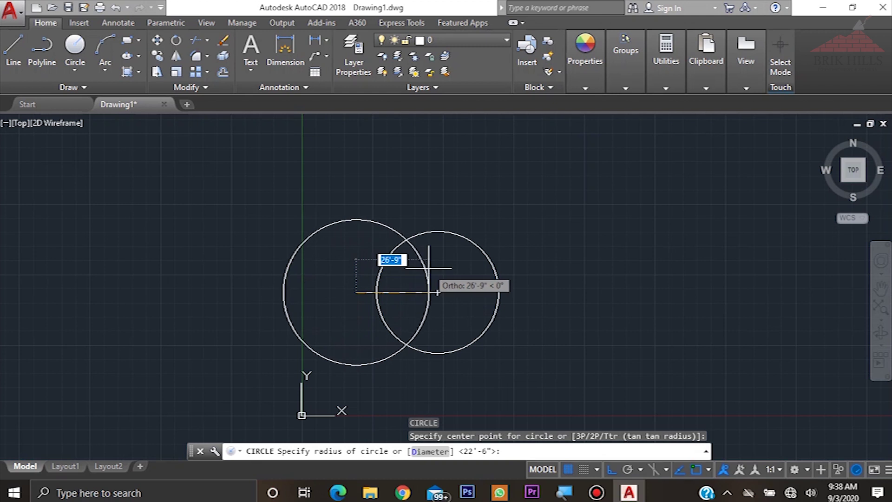
pyautogui.press('Return')
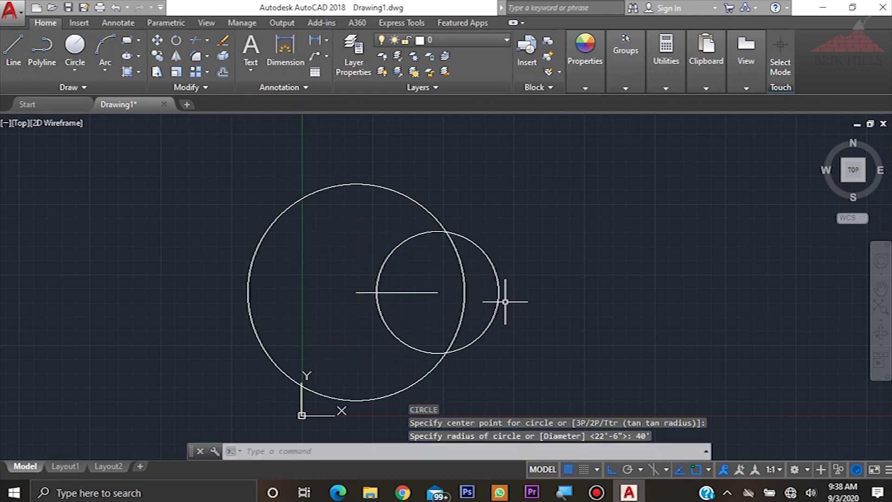
# Step: With ortho mode off, draw a line from the base line's right end to the upper intersection of the two circles
pyautogui.scroll(2, 481, 281)
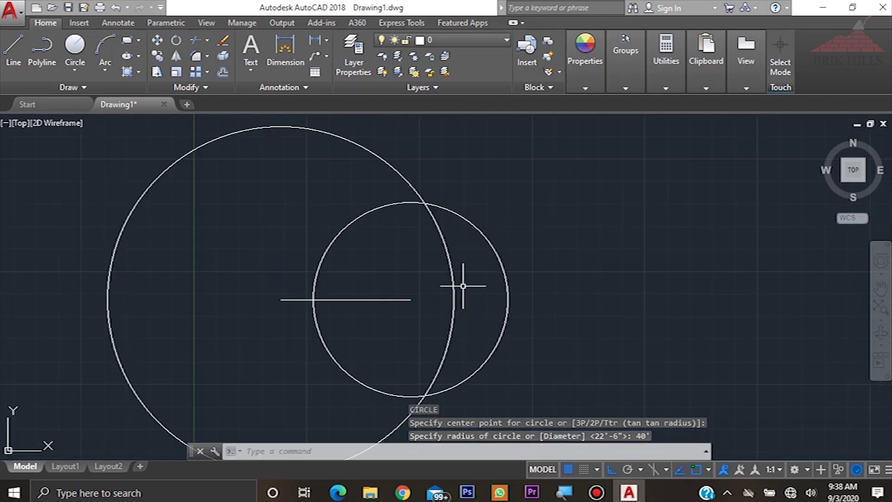
pyautogui.write('l')
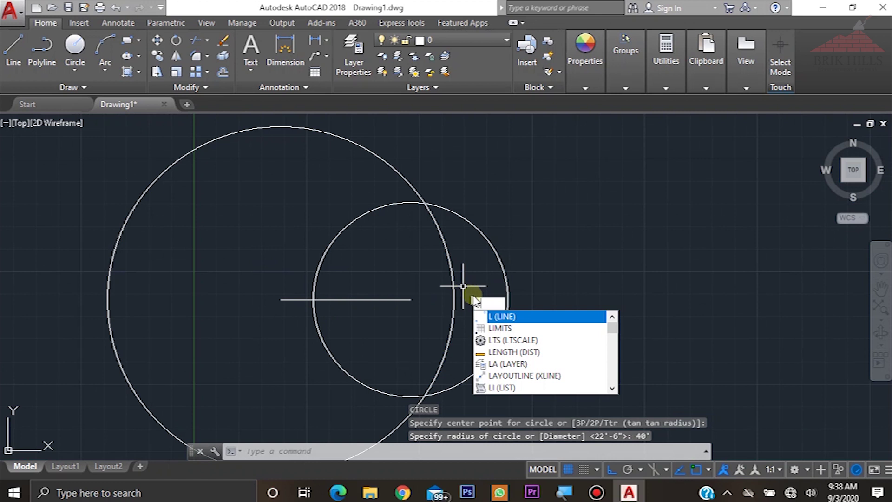
pyautogui.click(518, 319)
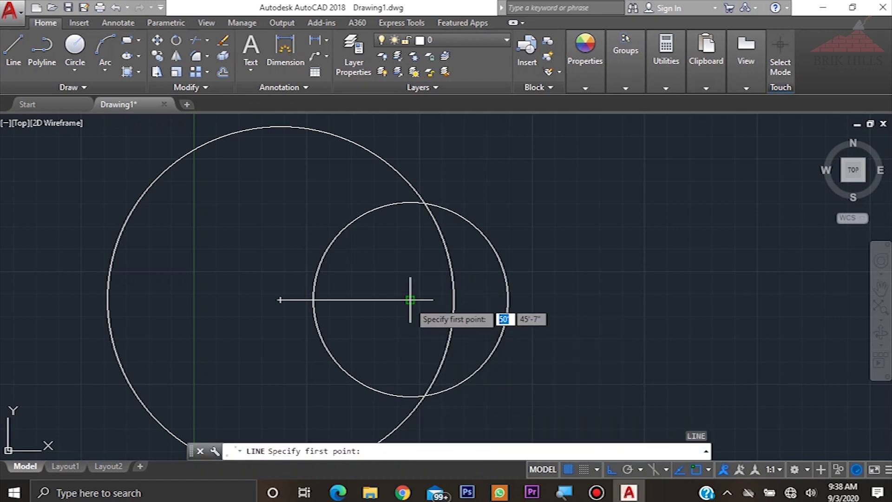
pyautogui.click(410, 300)
pyautogui.press('F8')
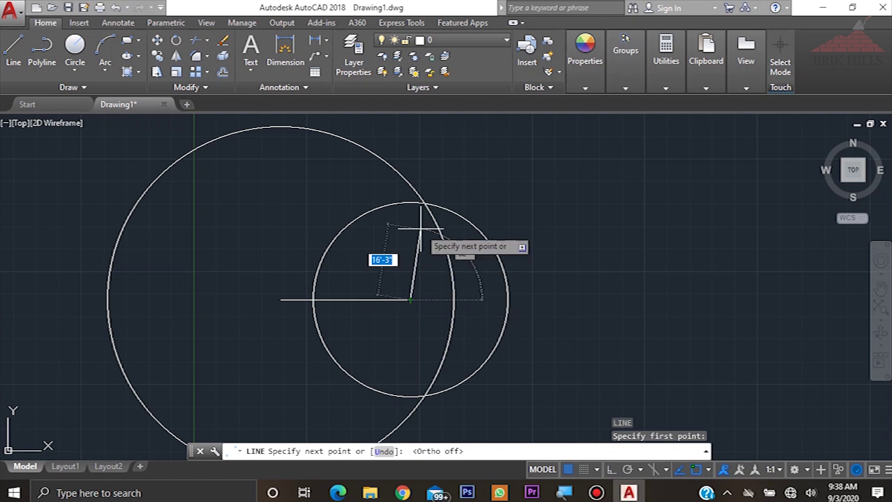
pyautogui.scroll(5, 421, 217)
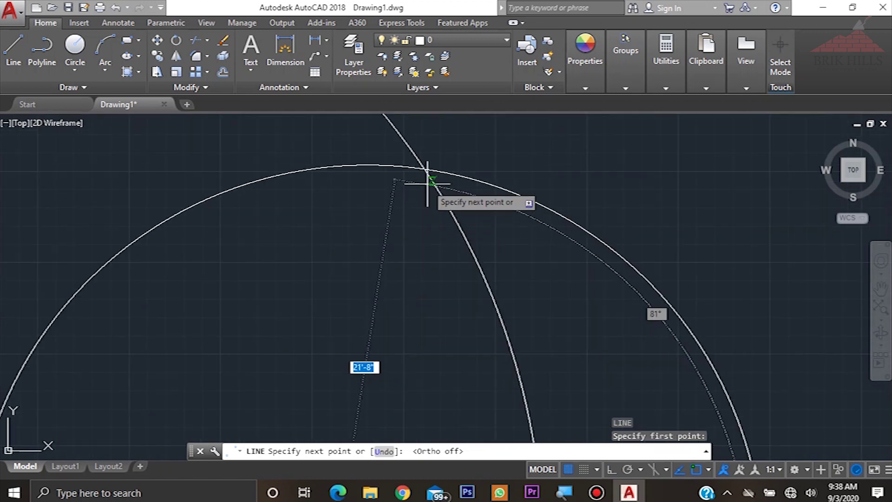
pyautogui.click(424, 168)
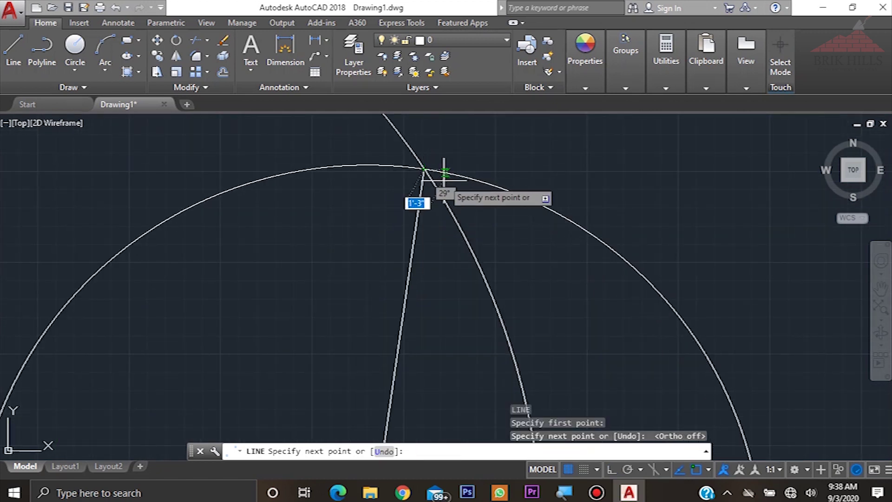
pyautogui.press('Escape')
pyautogui.scroll(-4, 534, 195)
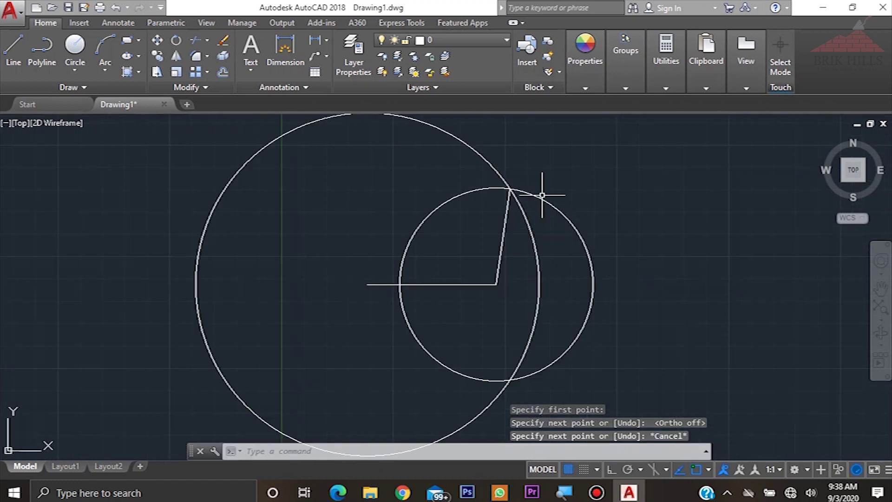
# Step: Close the triangle with a line from the base line's left end to the upper intersection of the circles
pyautogui.scroll(2, 527, 187)
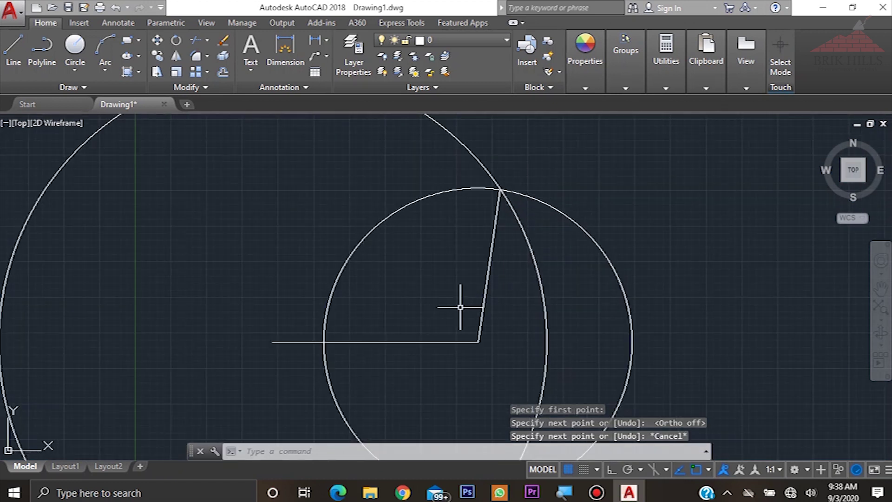
pyautogui.press('Return')
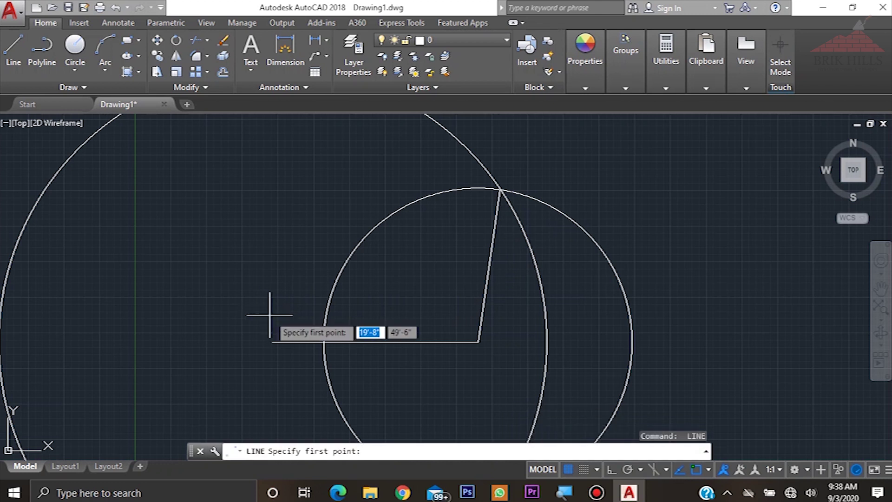
pyautogui.click(272, 341)
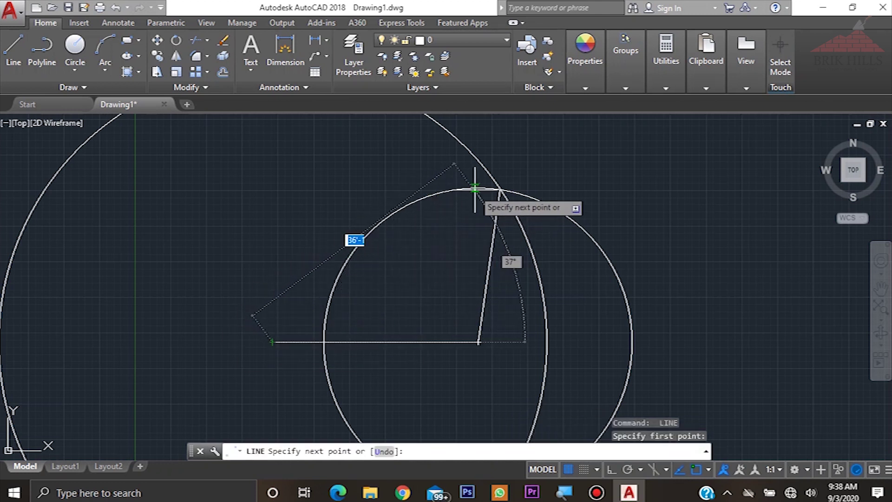
pyautogui.click(500, 189)
pyautogui.press('Escape')
# Step: Delete both construction circles, keeping only the triangle's lines
pyautogui.scroll(-4, 502, 223)
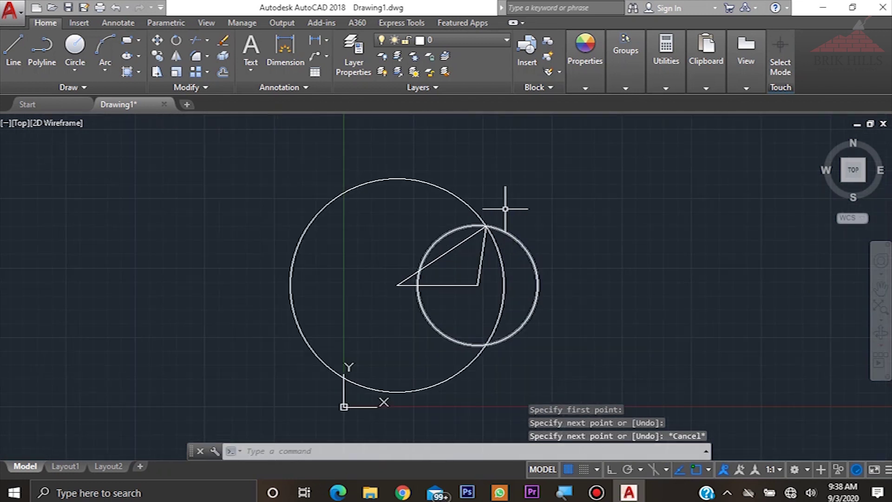
pyautogui.click(430, 197)
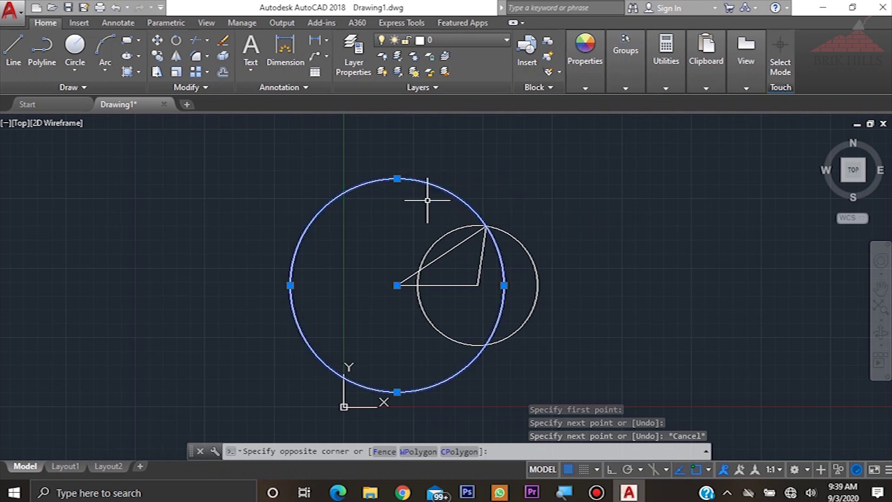
pyautogui.scroll(2, 505, 226)
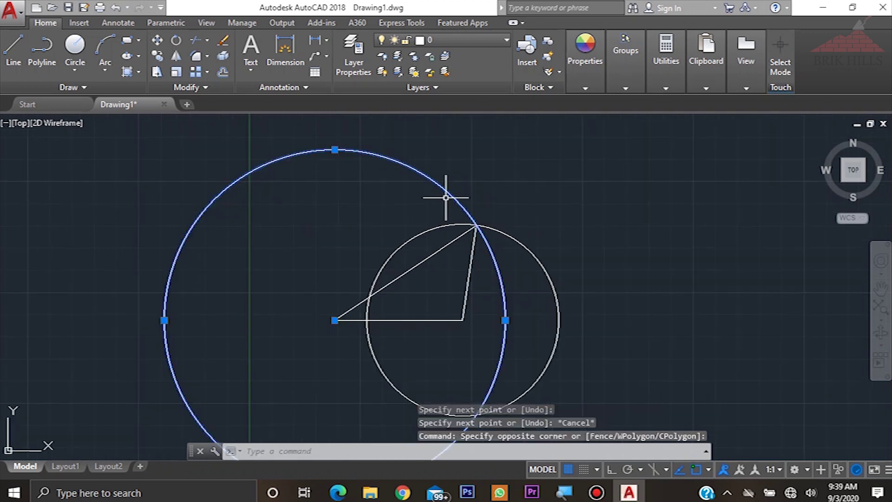
pyautogui.press('Delete')
pyautogui.click(555, 249)
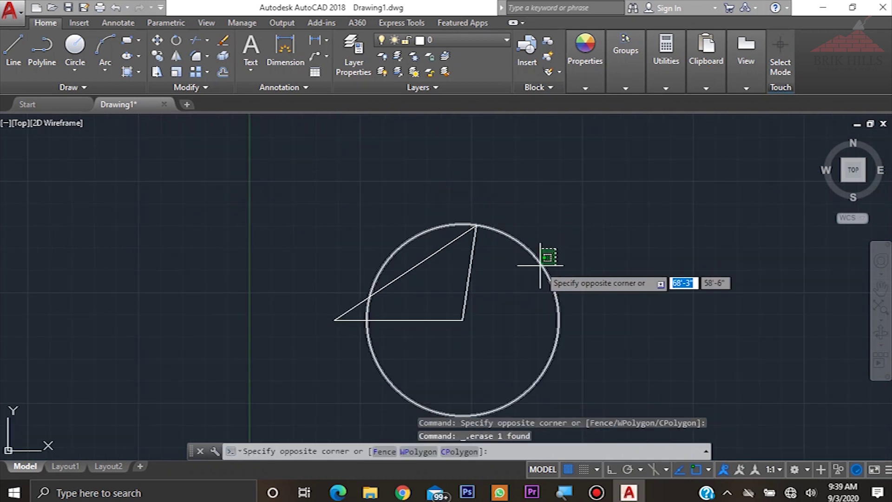
pyautogui.click(535, 273)
pyautogui.press('Delete')
pyautogui.scroll(-4, 591, 262)
pyautogui.scroll(4, 511, 268)
pyautogui.write('l')
pyautogui.press('Return')
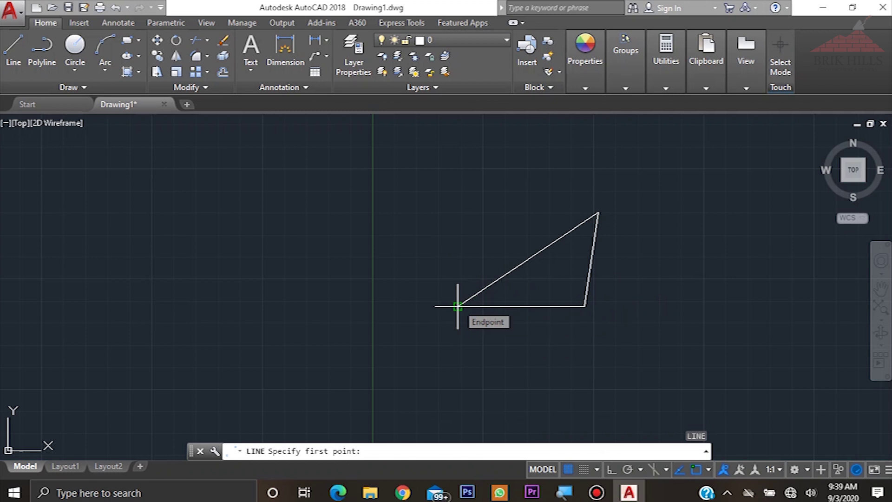
pyautogui.press('Escape')
# Step: Draw a circle of radius 30' centred on the triangle's left corner
pyautogui.write('c')
pyautogui.press('Return')
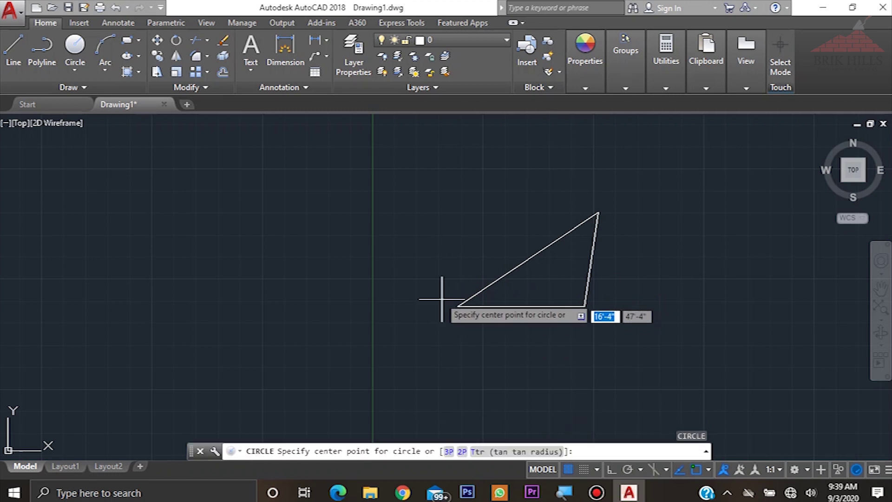
pyautogui.click(457, 305)
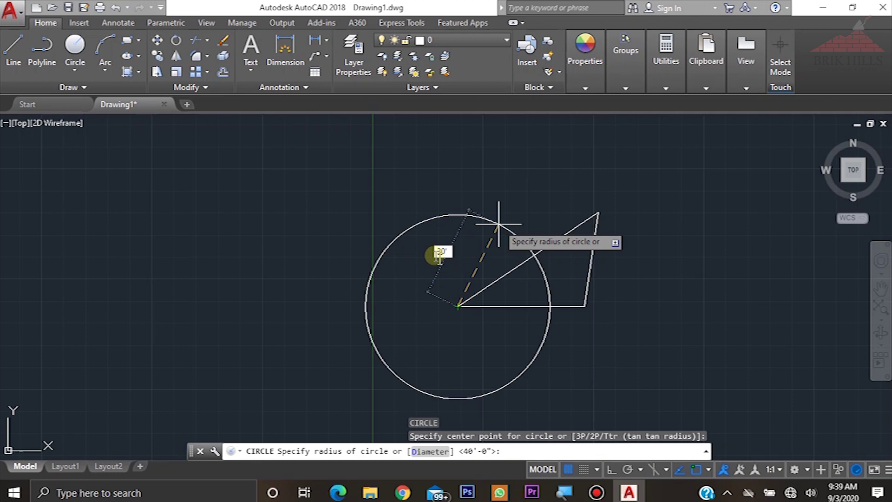
pyautogui.press('Return')
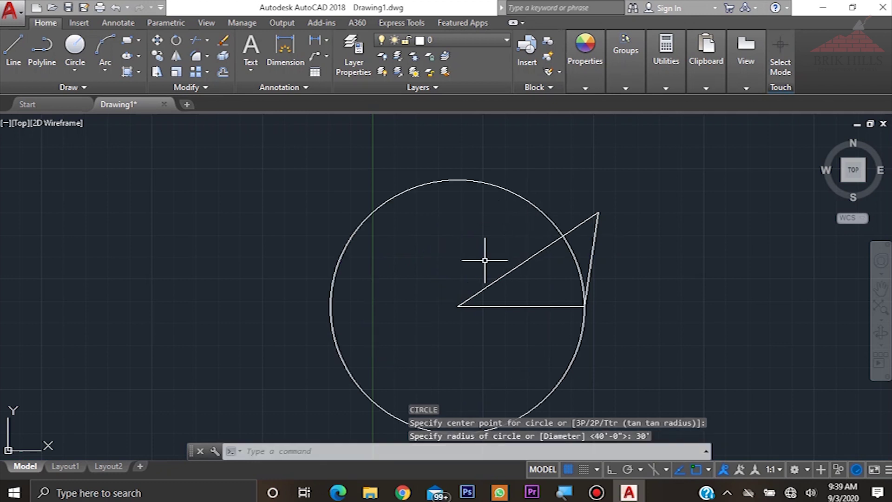
# Step: Draw a circle of radius 40' centred on the triangle's upper-right corner
pyautogui.write('c')
pyautogui.press('Return')
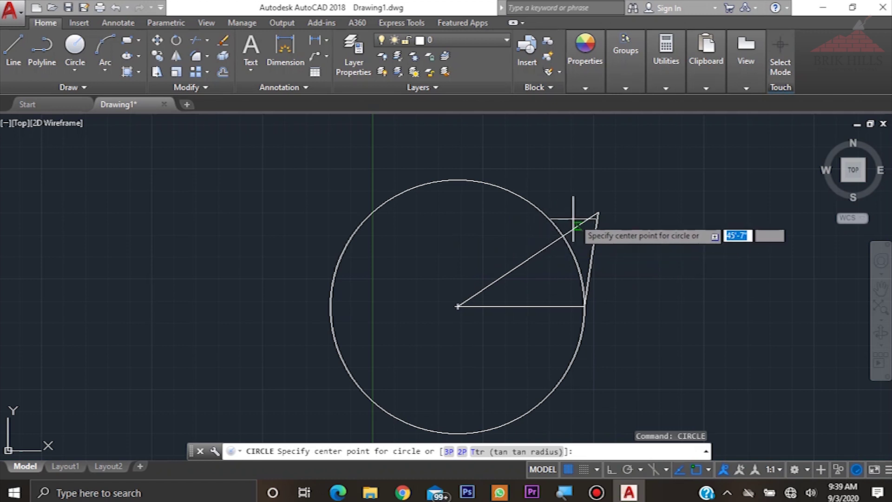
pyautogui.scroll(4, 599, 185)
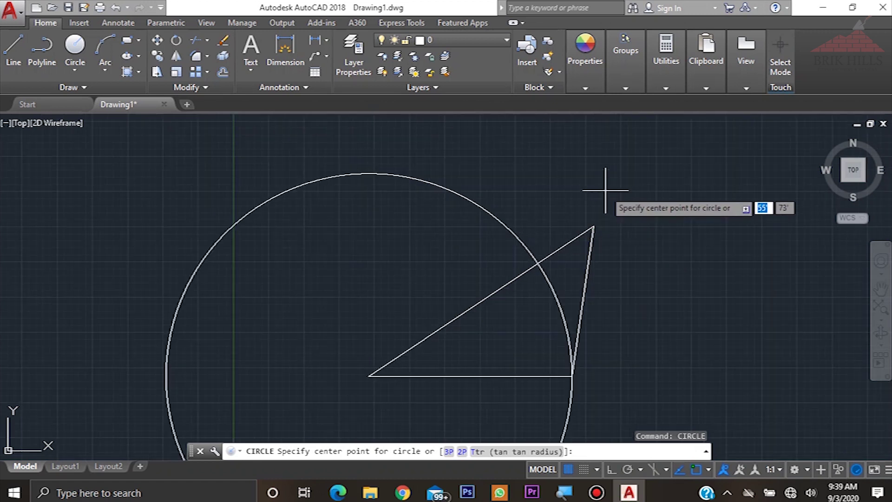
pyautogui.scroll(-4, 584, 247)
pyautogui.click(584, 245)
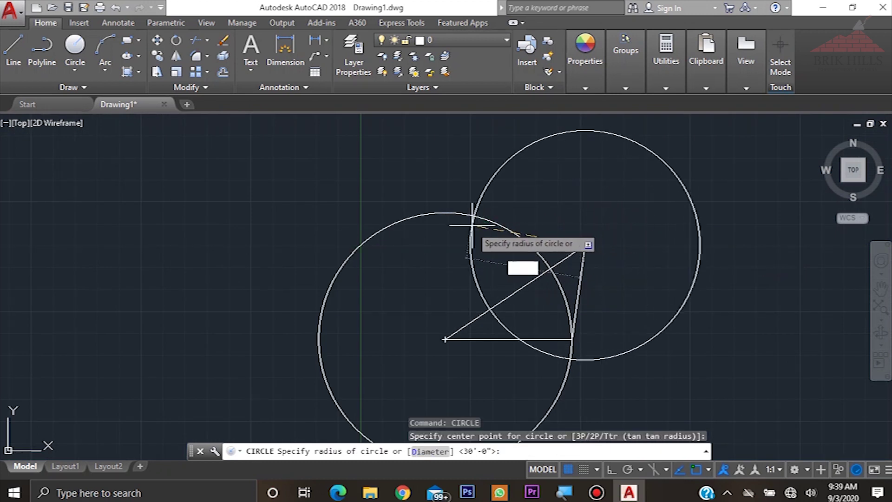
pyautogui.write('40')
pyautogui.press('Return')
pyautogui.scroll(-2, 444, 256)
pyautogui.scroll(2, 475, 268)
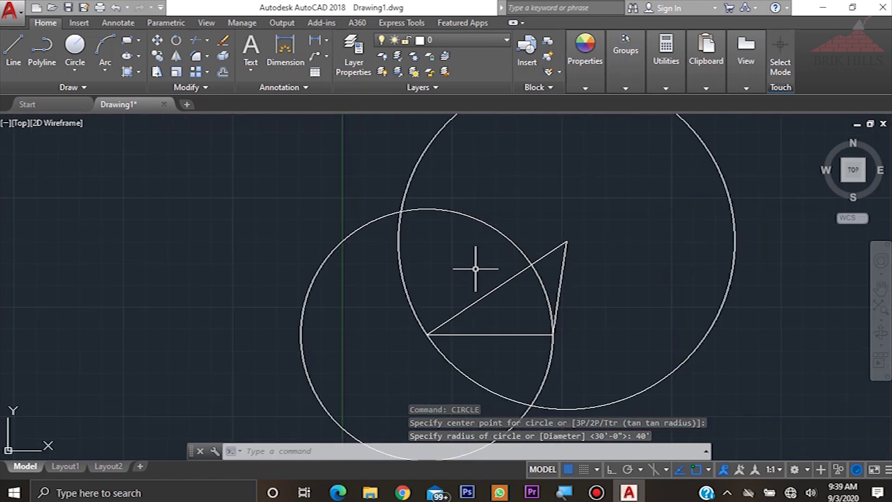
pyautogui.press('Escape')
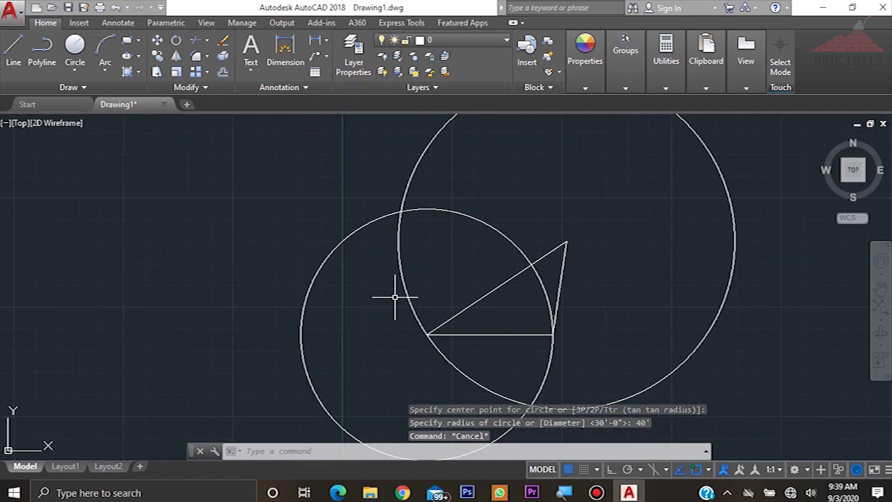
# Step: Draw a line from the triangle's upper-right corner to the upper-left intersection of the two circles
pyautogui.write('L')
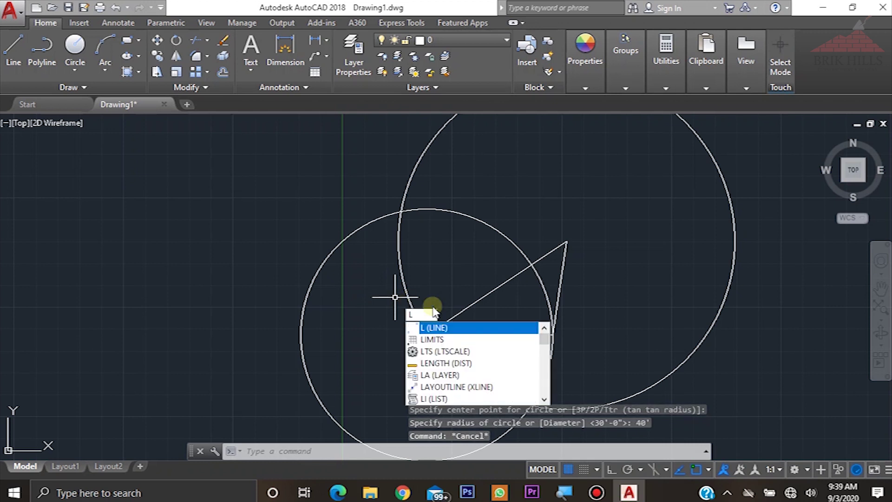
pyautogui.click(473, 327)
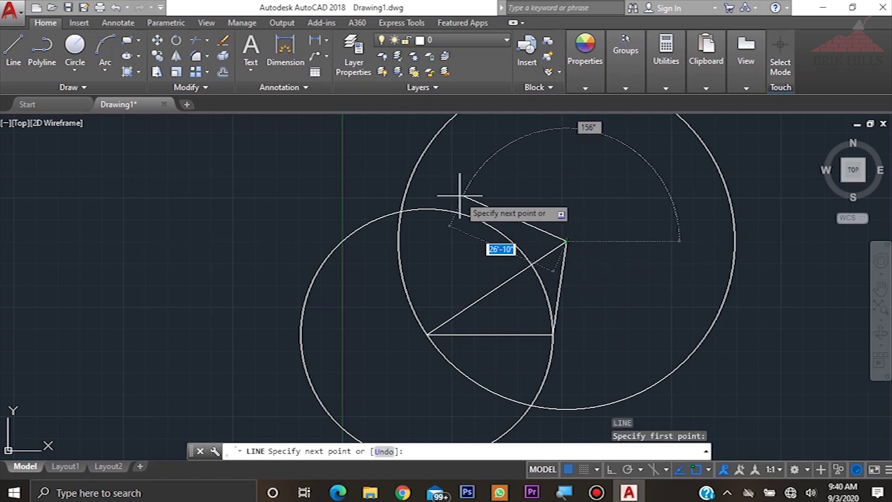
pyautogui.scroll(5, 399, 205)
pyautogui.scroll(2, 399, 205)
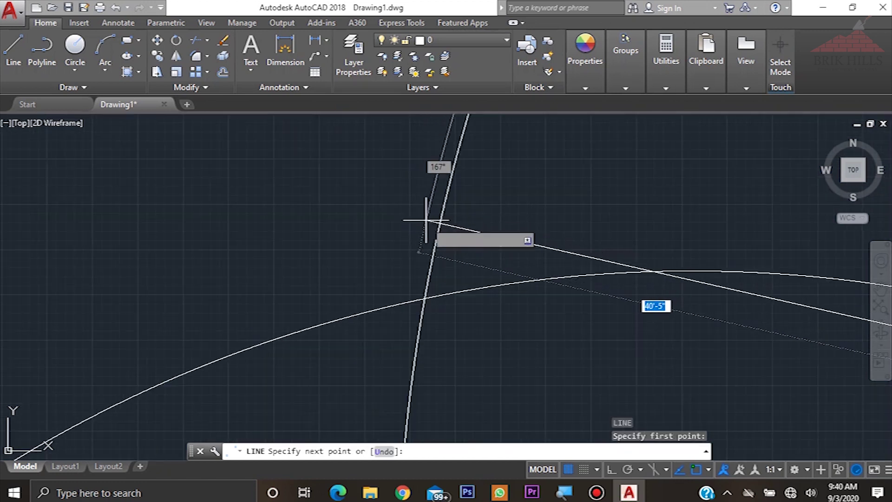
pyautogui.click(426, 298)
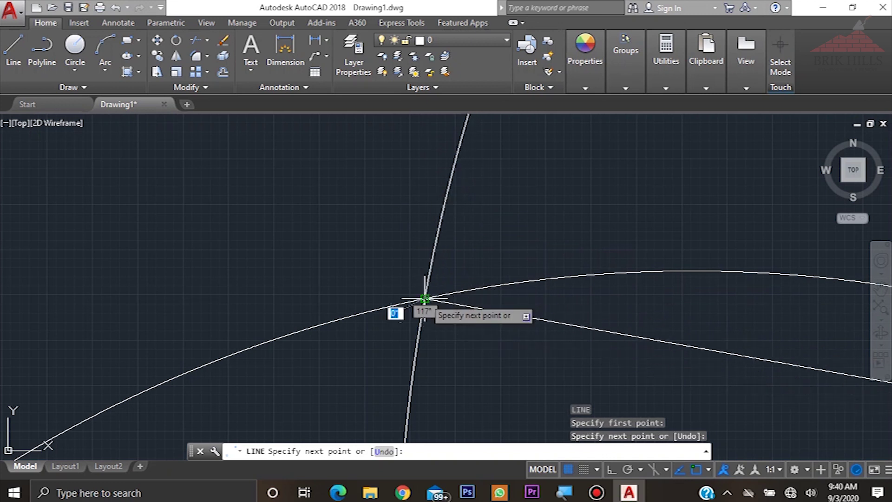
# Step: Continue the line from the circles' intersection down to the base line's left end, completing the four-sided plot outline
pyautogui.scroll(-5, 409, 195)
pyautogui.scroll(-1, 424, 235)
pyautogui.scroll(5, 423, 247)
pyautogui.scroll(3, 392, 175)
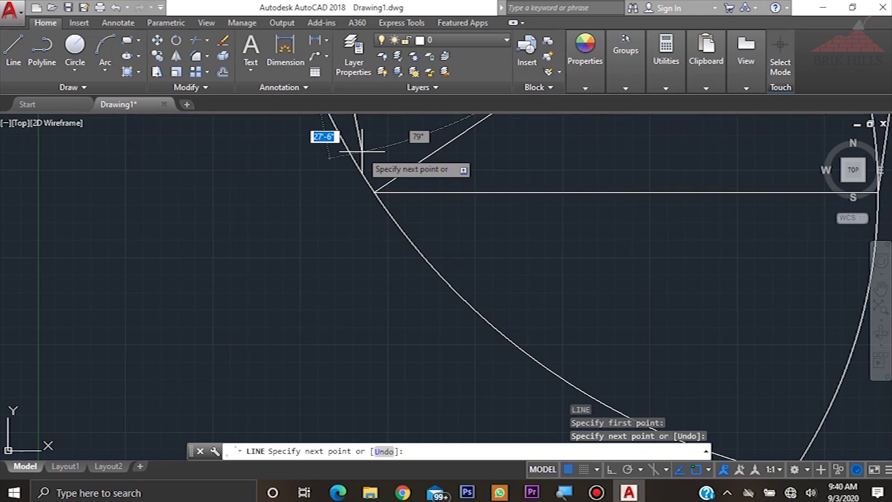
pyautogui.scroll(2, 372, 199)
pyautogui.scroll(5, 394, 257)
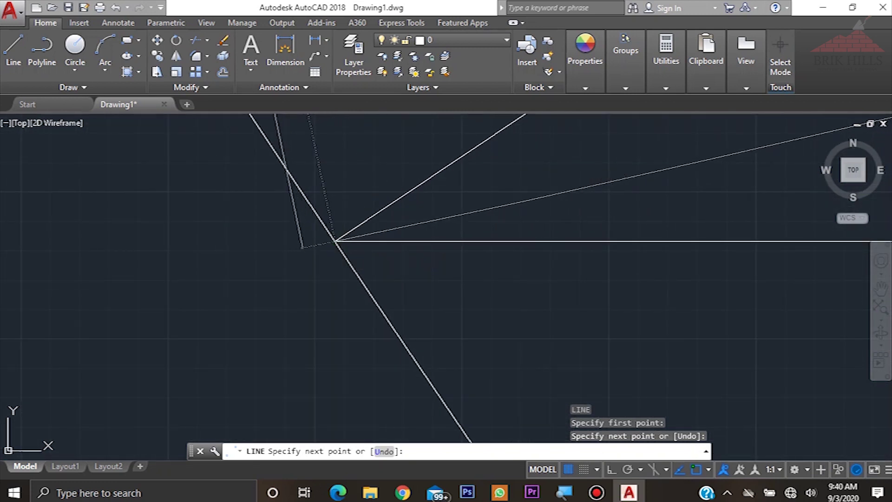
pyautogui.click(335, 241)
pyautogui.scroll(3, 400, 344)
pyautogui.scroll(-4, 407, 339)
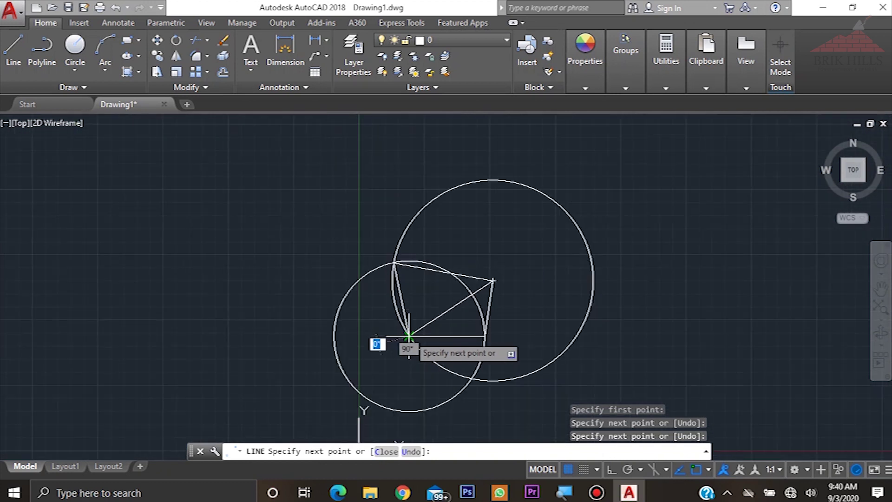
pyautogui.press('Escape')
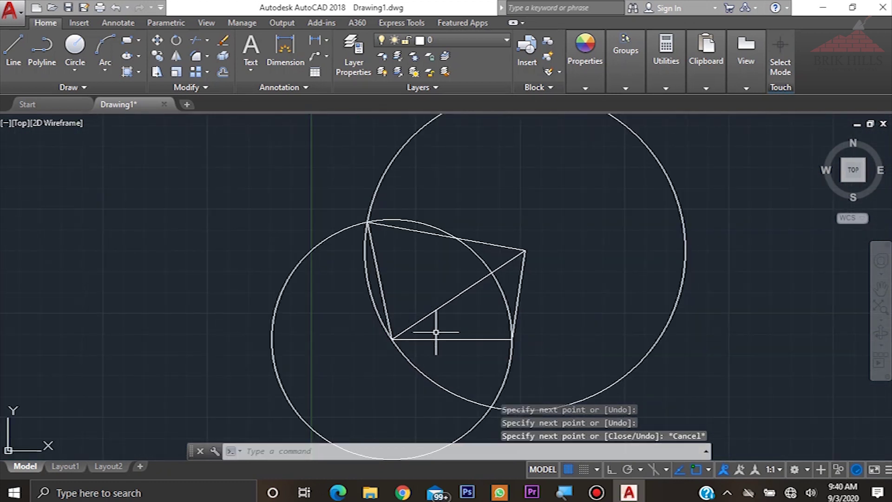
# Step: Delete both construction circles, keeping only the plot outline and its diagonal
pyautogui.click(655, 244)
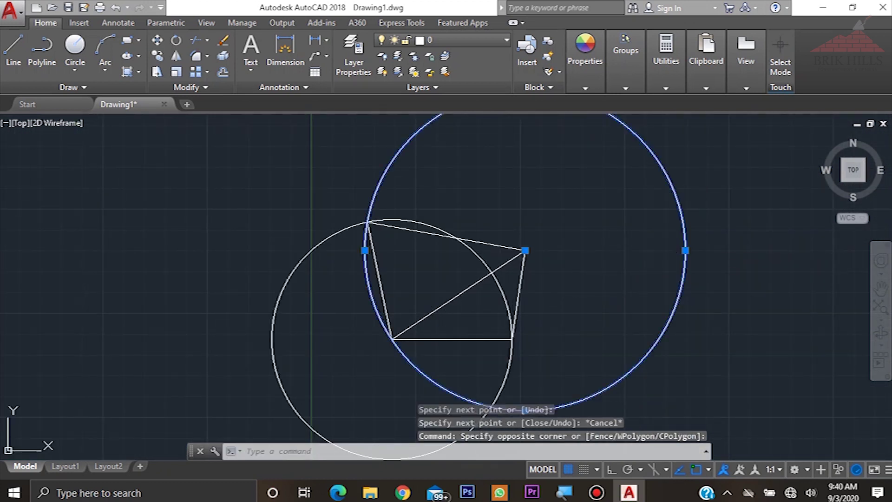
pyautogui.press('Delete')
pyautogui.click(369, 273)
pyautogui.press('Delete')
pyautogui.scroll(-2, 587, 233)
pyautogui.scroll(4, 572, 243)
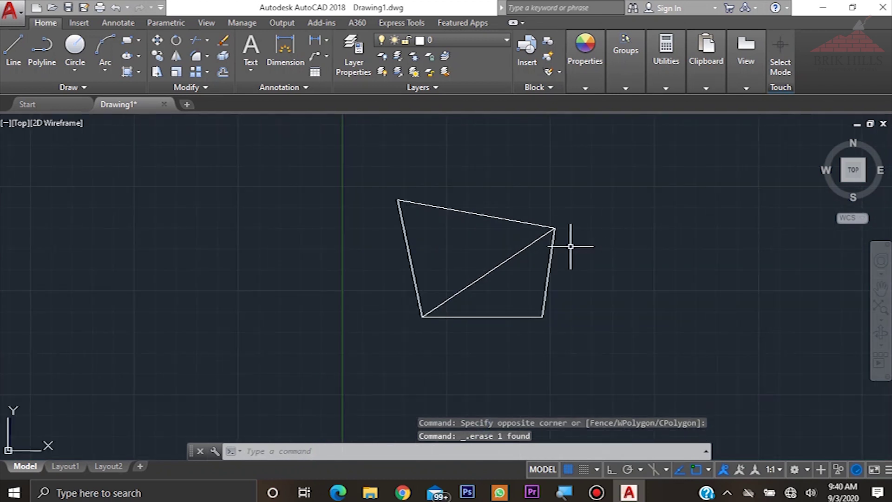
pyautogui.scroll(-2, 501, 320)
pyautogui.scroll(2, 501, 325)
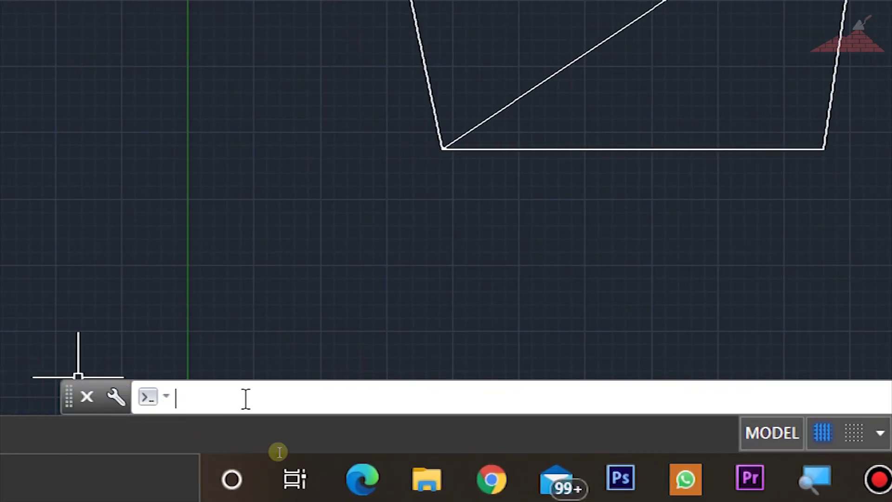
# Step: Add a linear dimension to the plot's base line, placing it just below the line
pyautogui.write('DIMLIN')
pyautogui.press('Return')
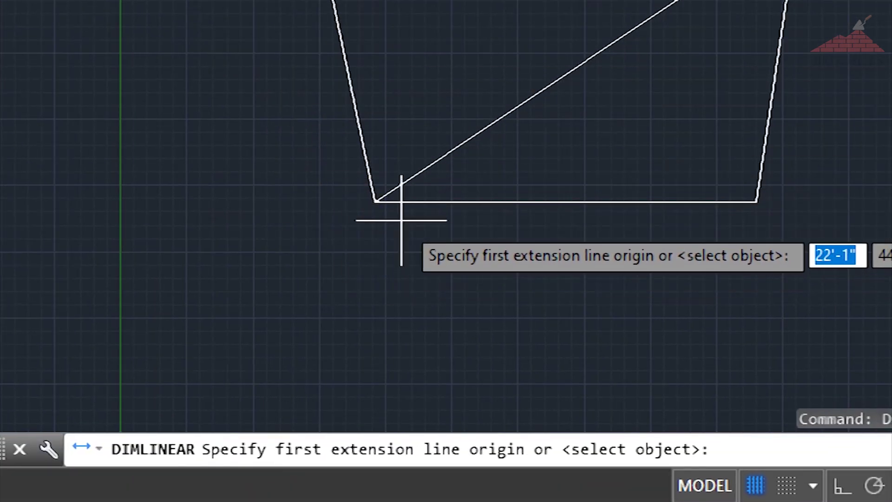
pyautogui.click(375, 201)
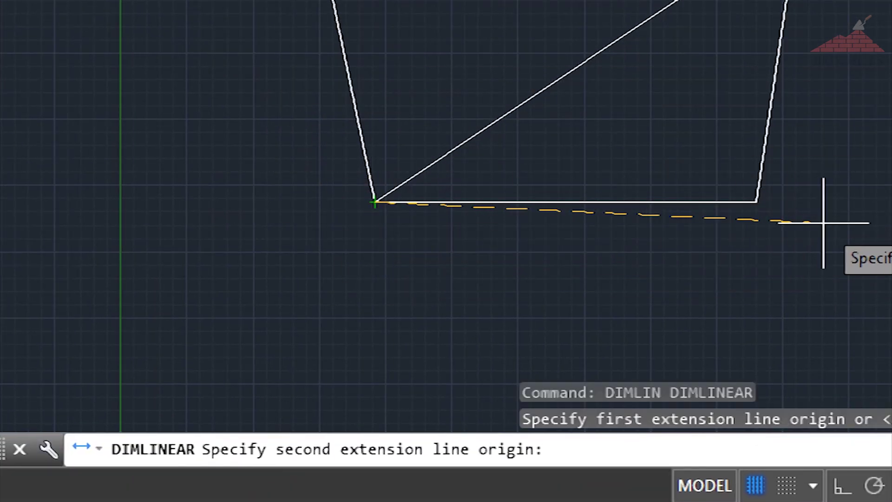
pyautogui.click(757, 201)
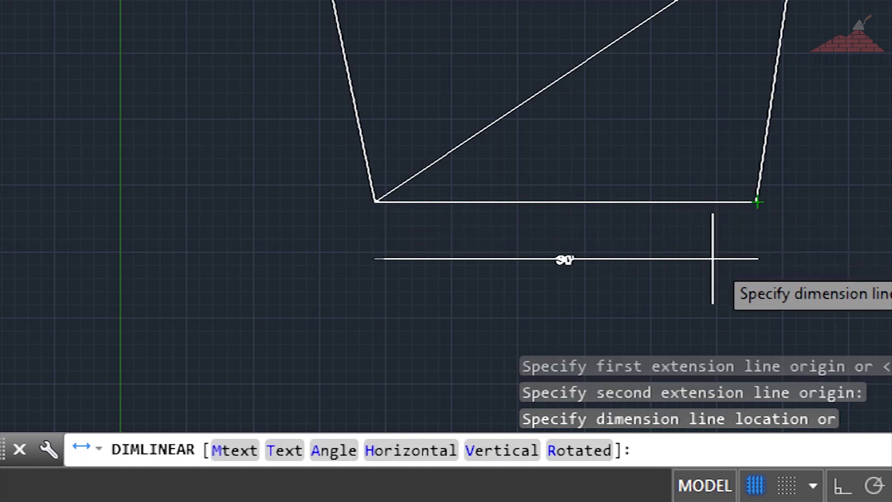
pyautogui.click(660, 244)
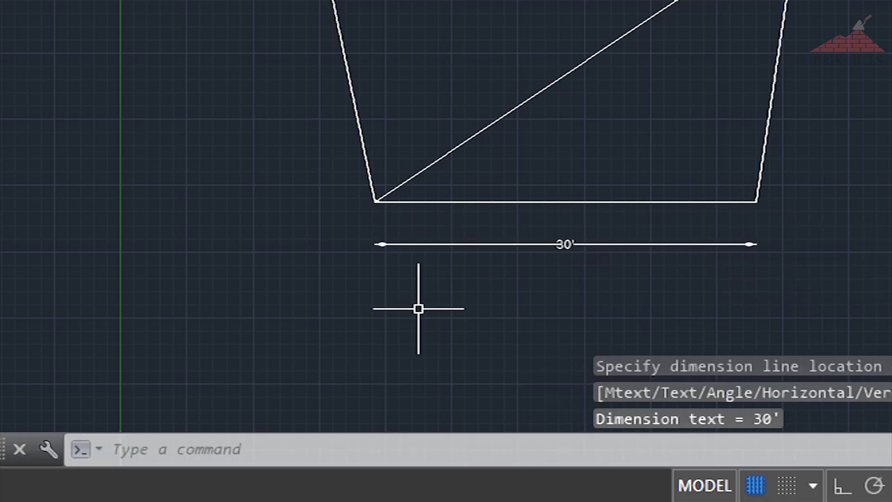
# Step: Add an aligned dimension to the plot's sloping right side, placing it just outside the outline
pyautogui.click(290, 453)
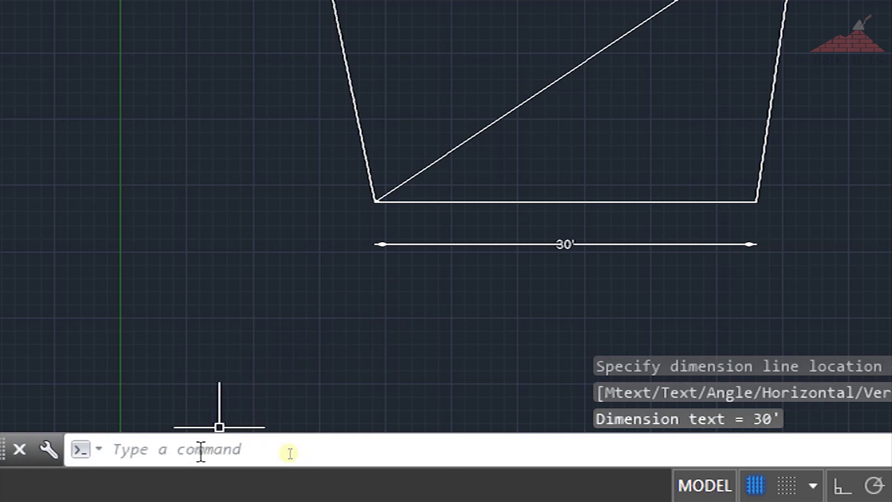
pyautogui.write('d')
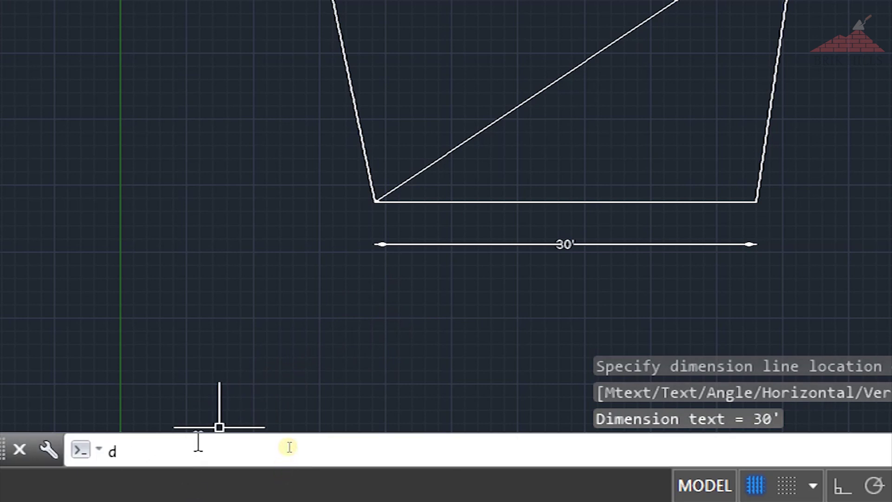
pyautogui.write('imali')
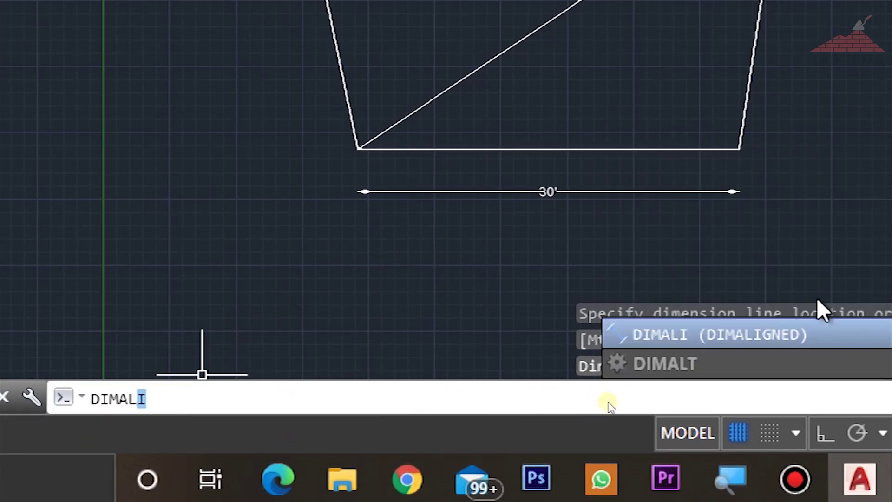
pyautogui.click(796, 336)
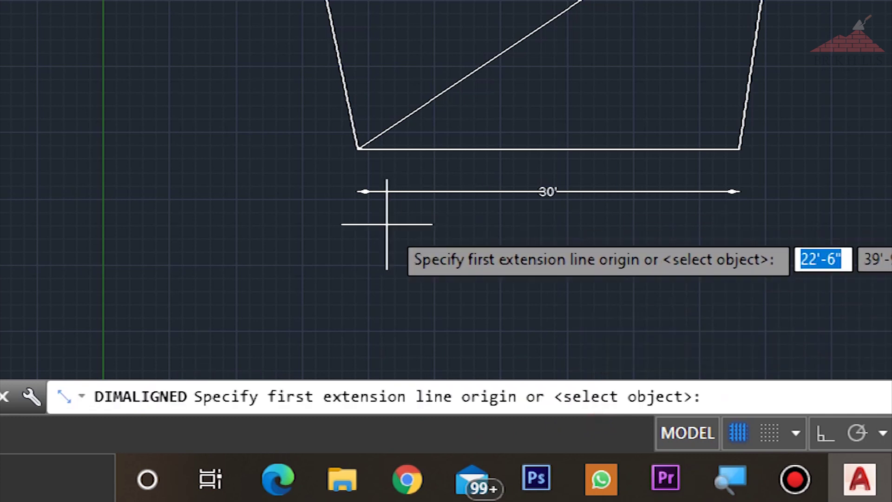
pyautogui.scroll(-2, 346, 285)
pyautogui.scroll(-2, 346, 299)
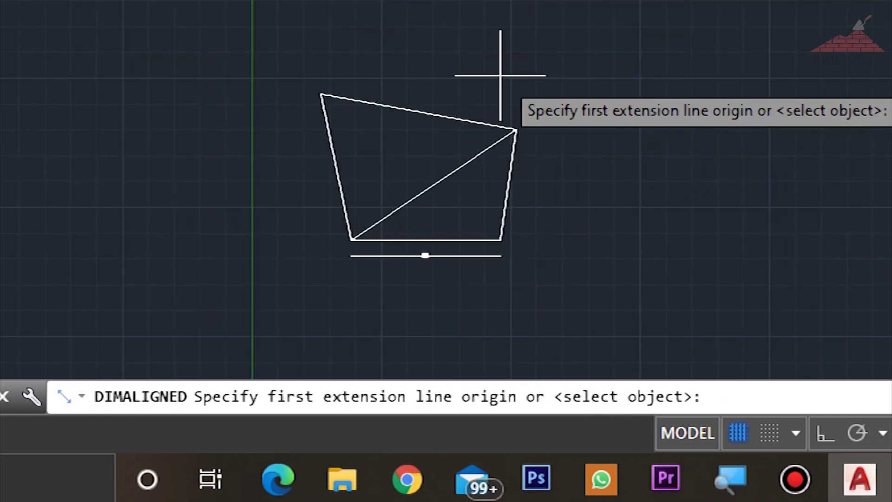
pyautogui.scroll(2, 500, 76)
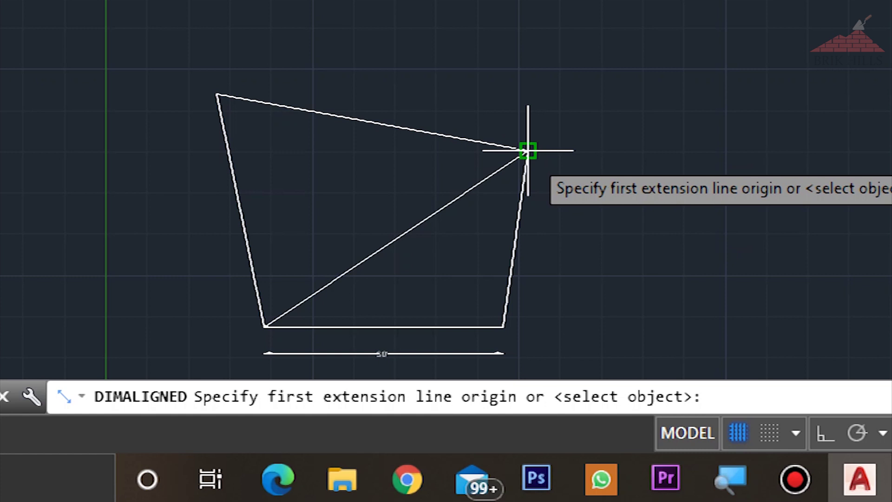
pyautogui.click(528, 150)
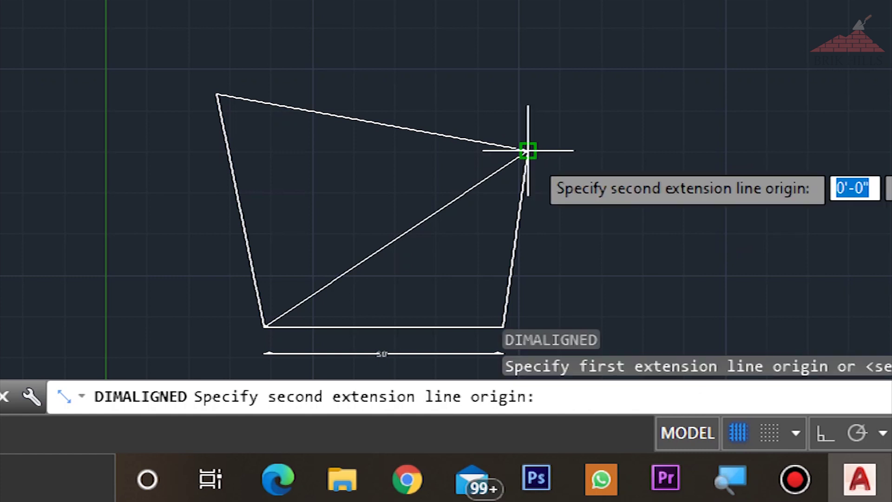
pyautogui.click(501, 326)
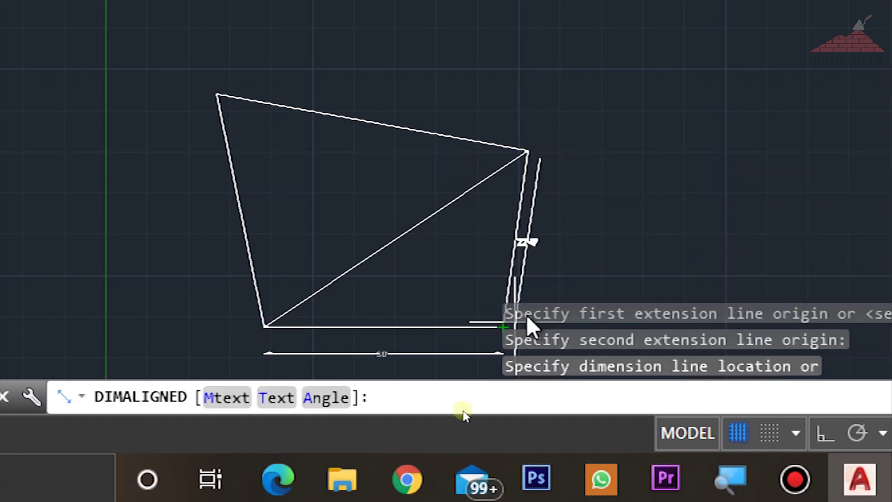
pyautogui.scroll(-4, 530, 176)
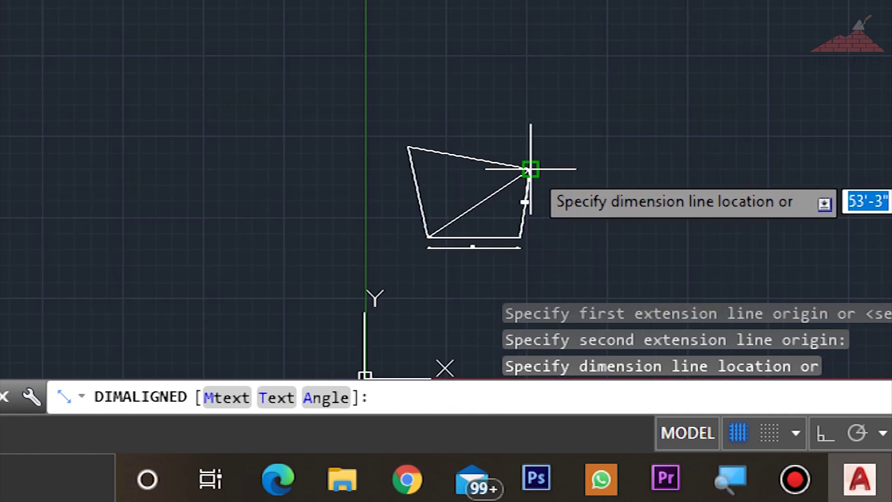
pyautogui.scroll(4, 532, 190)
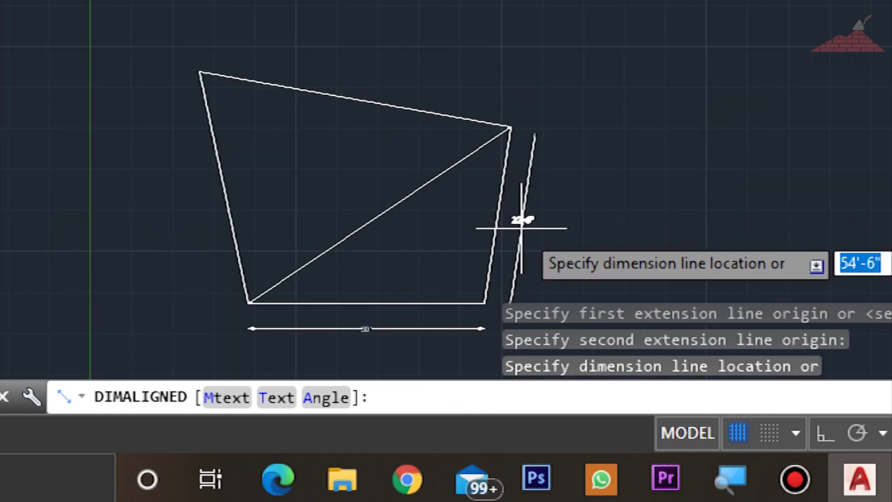
pyautogui.click(522, 229)
pyautogui.scroll(5, 517, 213)
pyautogui.scroll(-5, 730, 166)
pyautogui.scroll(2, 658, 75)
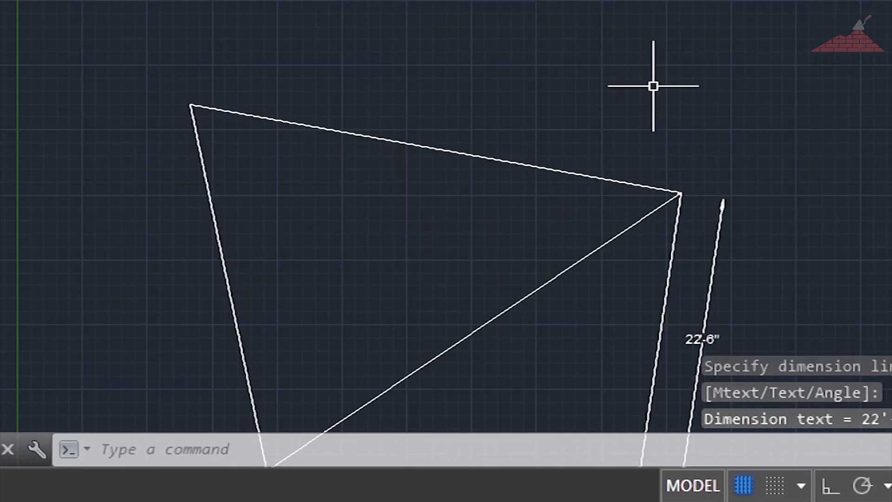
# Step: Add an aligned dimension to the plot's sloping top side, placing it just above the outline
pyautogui.press('space')
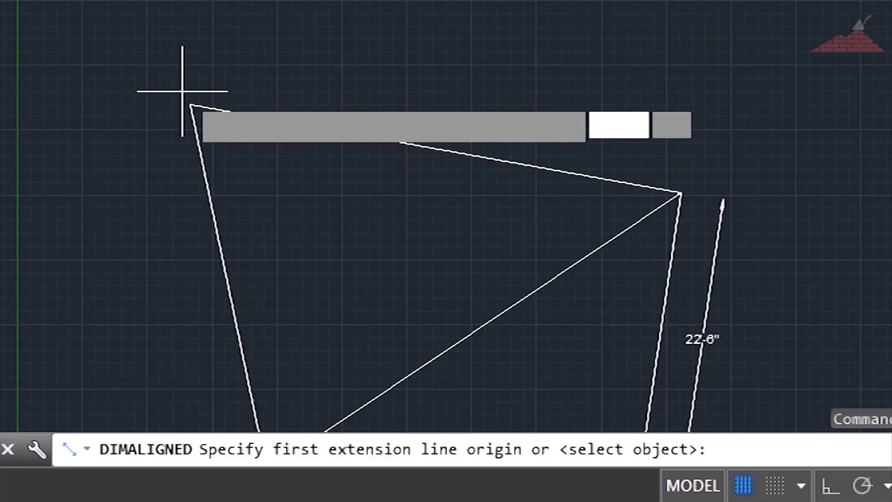
pyautogui.click(190, 105)
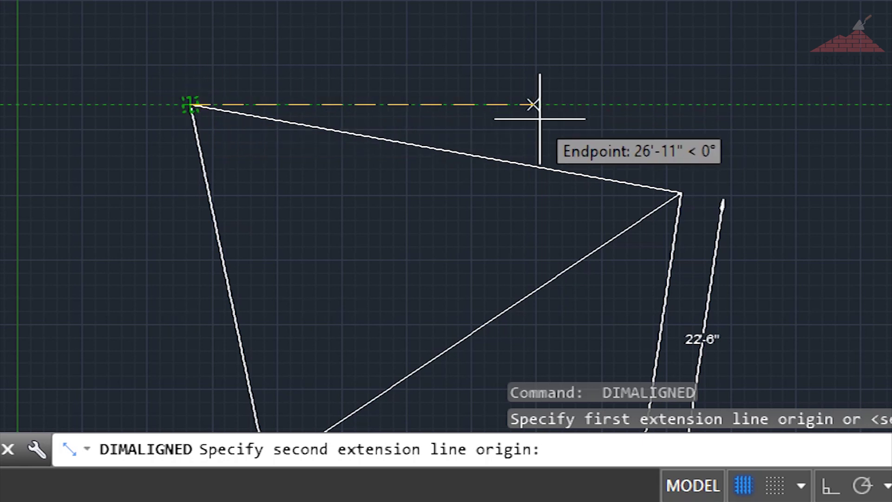
pyautogui.click(679, 193)
pyautogui.click(677, 146)
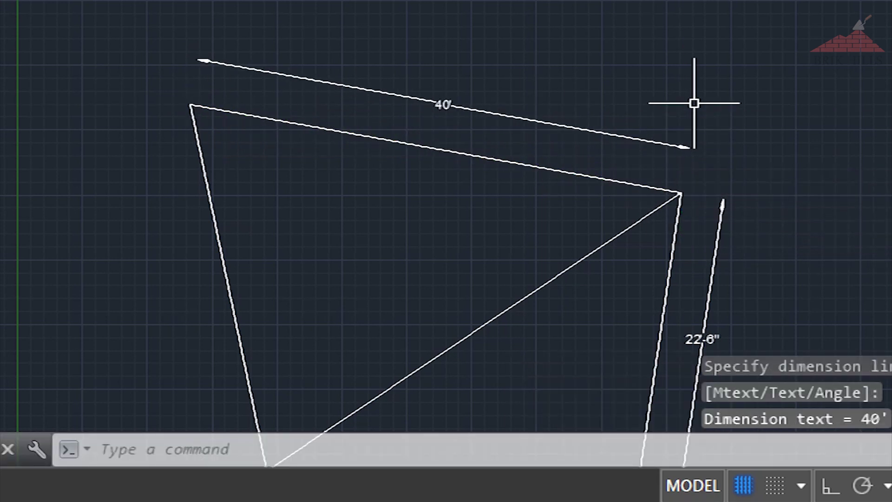
pyautogui.scroll(-2, 694, 103)
pyautogui.scroll(2, 667, 124)
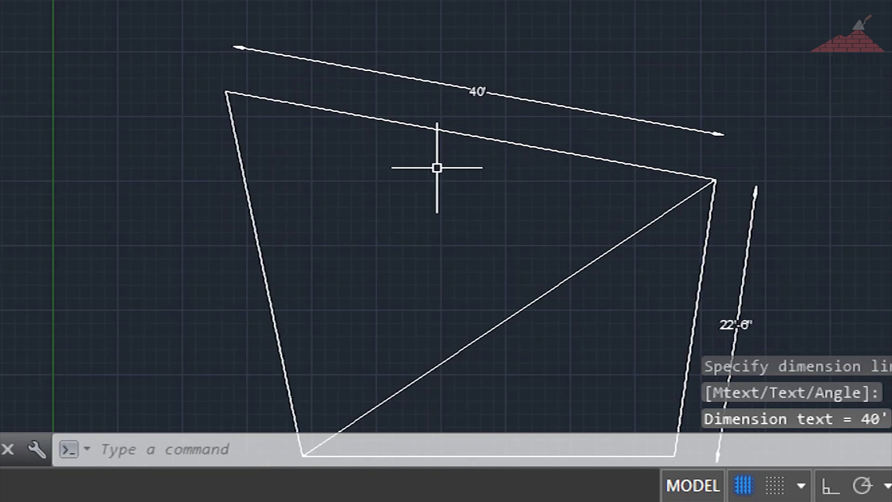
# Step: Add an aligned dimension to the plot's sloping left side, placing it just outside the outline
pyautogui.press('Return')
pyautogui.click(224, 91)
pyautogui.scroll(-3, 266, 58)
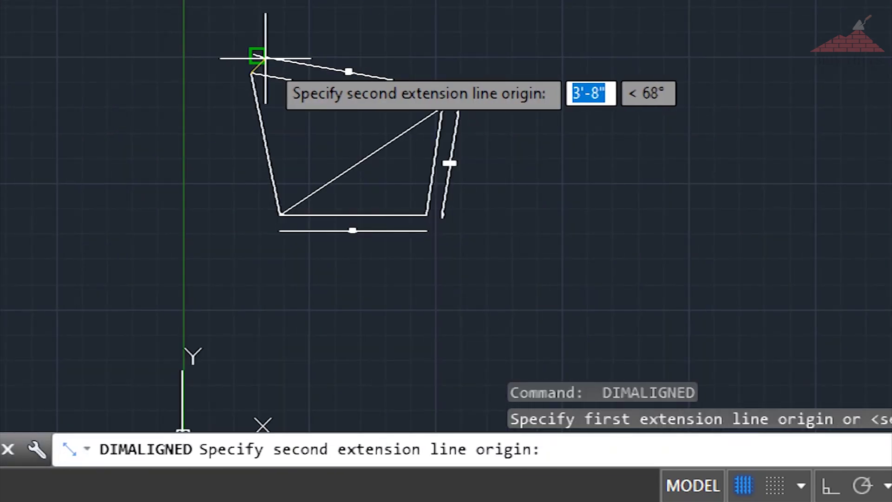
pyautogui.scroll(3, 293, 204)
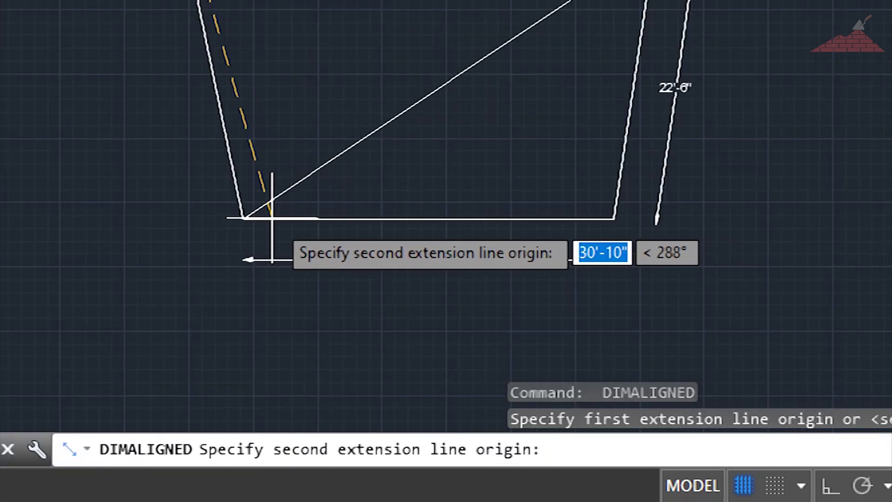
pyautogui.click(243, 218)
pyautogui.scroll(-2, 242, 216)
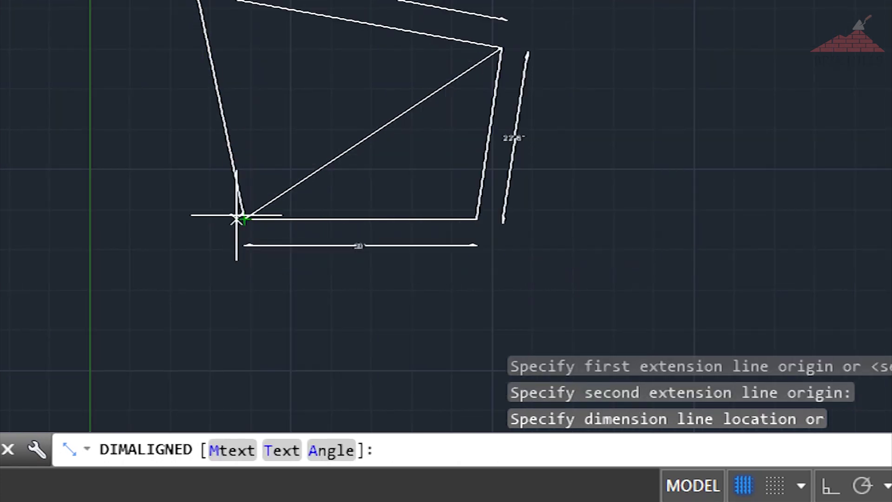
pyautogui.click(205, 219)
pyautogui.scroll(2, 150, 100)
pyautogui.scroll(2, 178, 135)
pyautogui.scroll(-4, 249, 189)
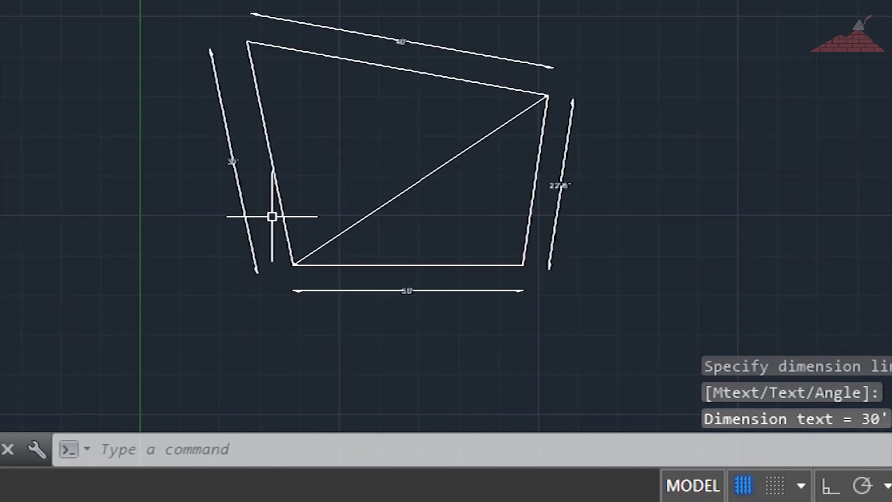
# Step: Add an aligned dimension to the plot's diagonal, placing it directly on the diagonal line
pyautogui.scroll(2, 337, 259)
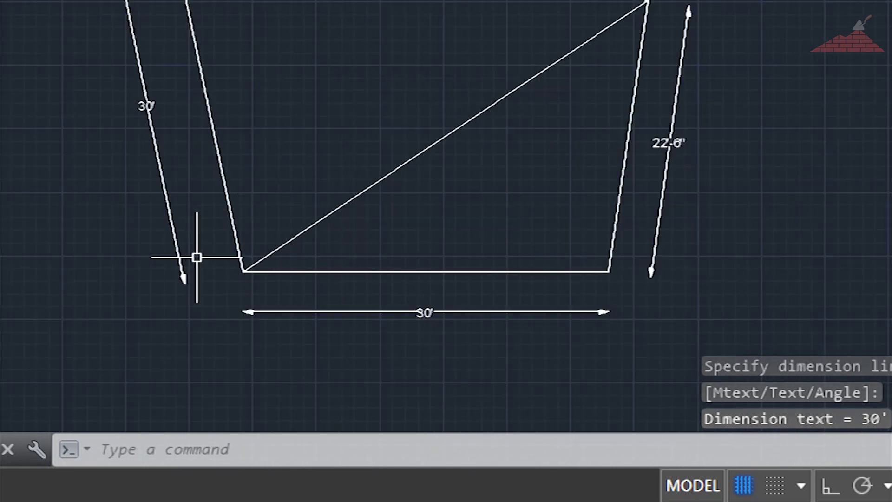
pyautogui.press('Return')
pyautogui.click(242, 270)
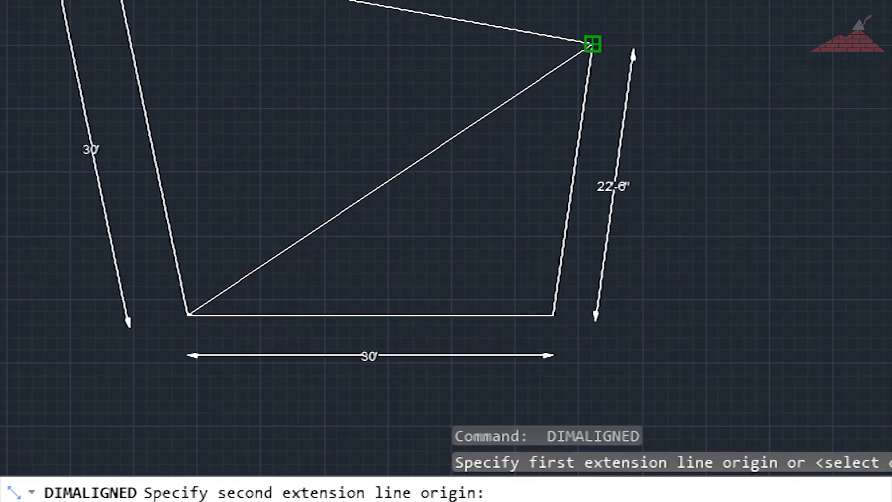
pyautogui.click(591, 44)
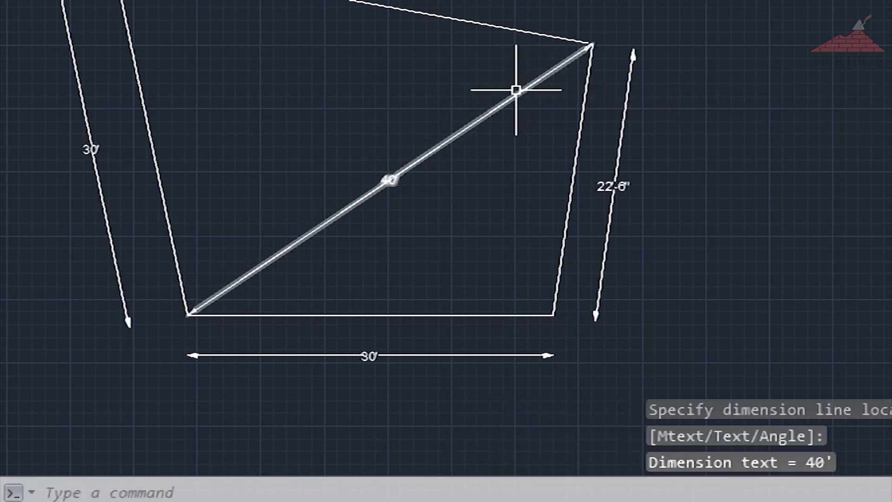
pyautogui.scroll(5, 381, 201)
pyautogui.scroll(-10, 382, 201)
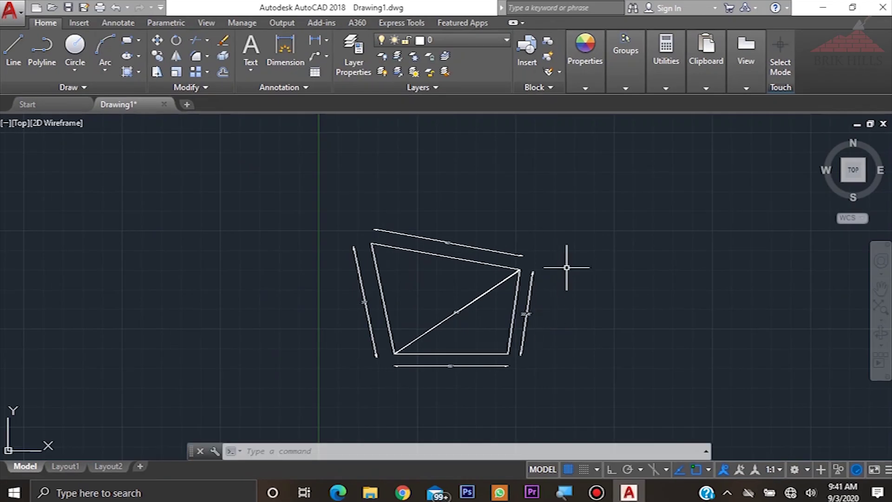
# Step: Modify the Standard dimension style so that its text color is Blue
pyautogui.write('d')
pyautogui.press('Return')
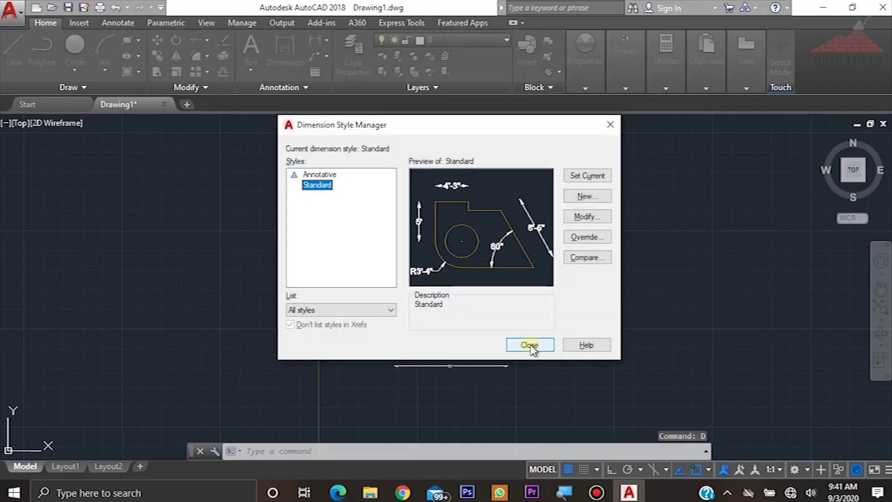
pyautogui.click(596, 219)
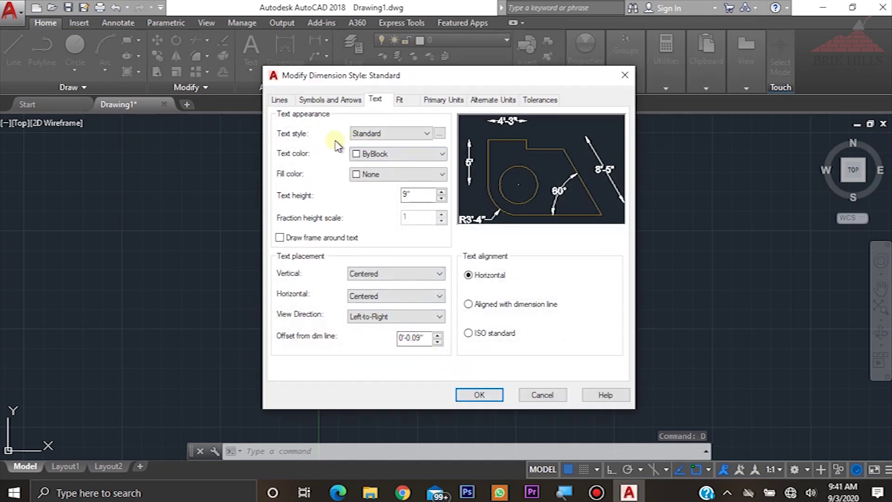
pyautogui.click(435, 154)
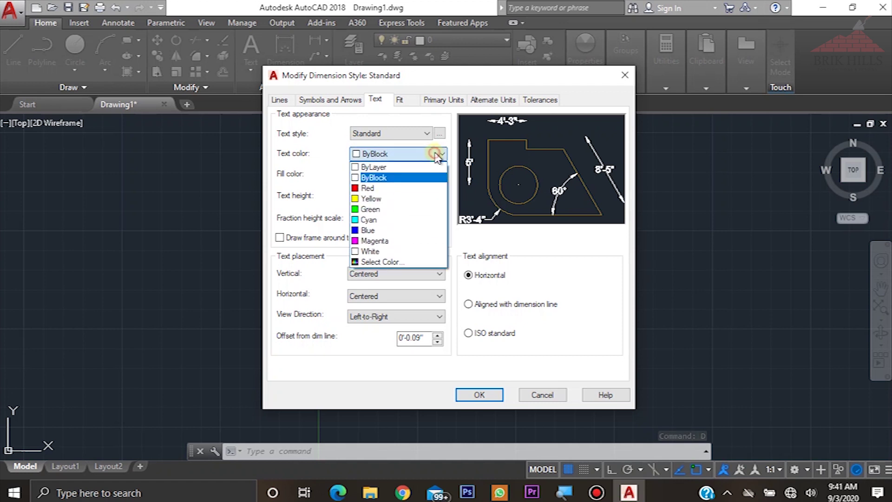
pyautogui.click(407, 230)
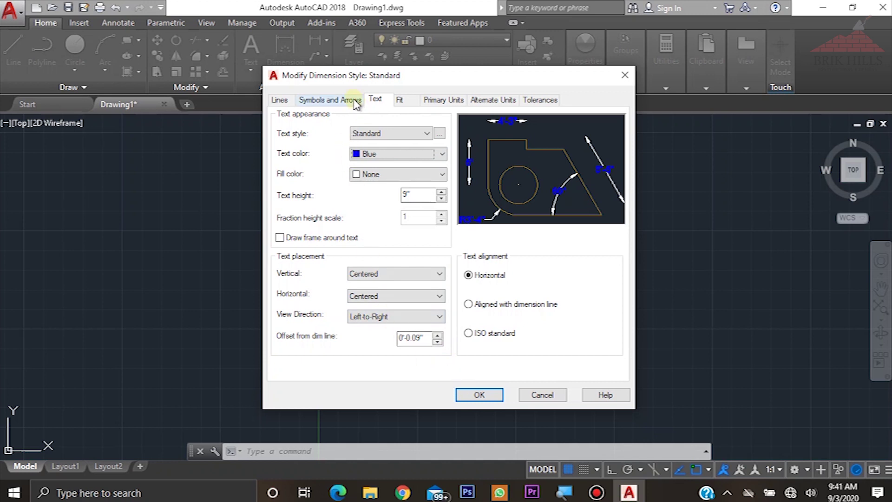
# Step: Set the Standard style's dimension line color to Blue and make the style current
pyautogui.click(280, 99)
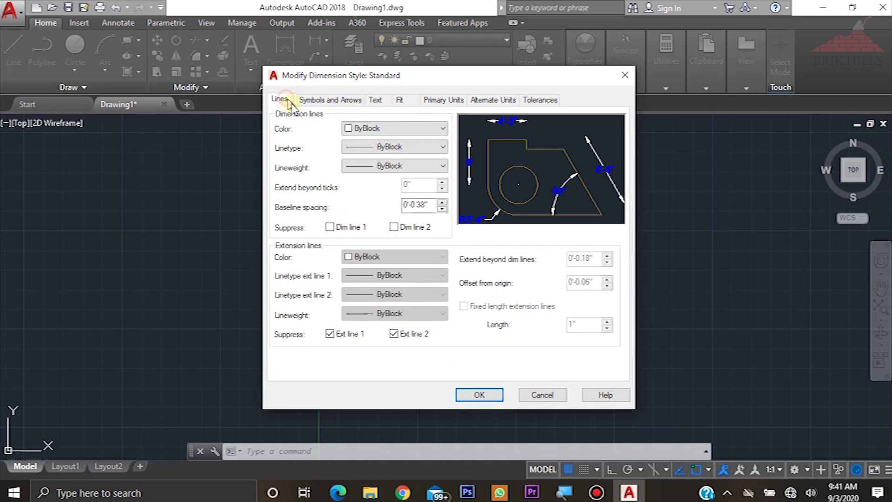
pyautogui.click(396, 129)
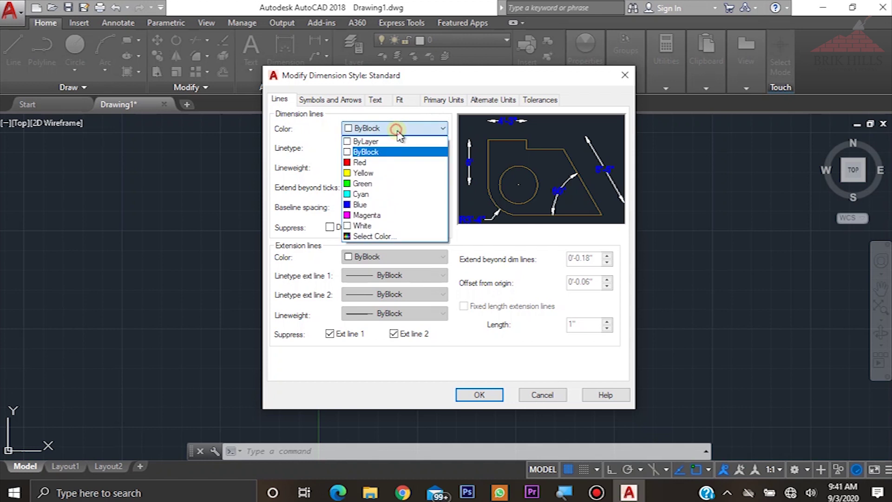
pyautogui.click(392, 204)
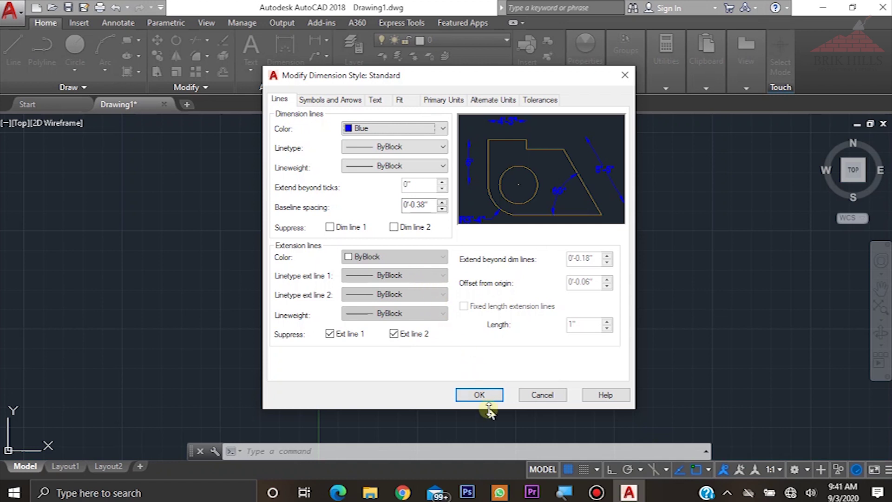
pyautogui.click(479, 395)
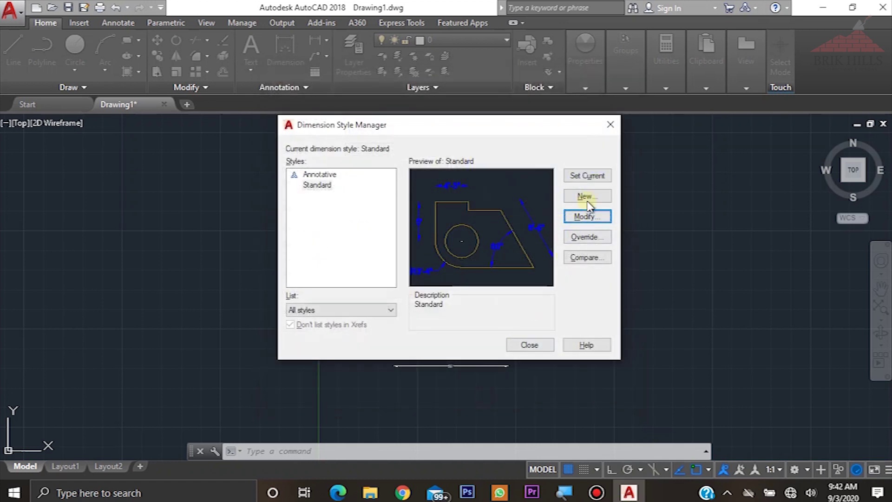
pyautogui.click(593, 176)
pyautogui.click(529, 345)
# Step: Examine the dimension lines and texts around the plot outline and along its diagonal up close
pyautogui.scroll(3, 483, 376)
pyautogui.scroll(3, 385, 364)
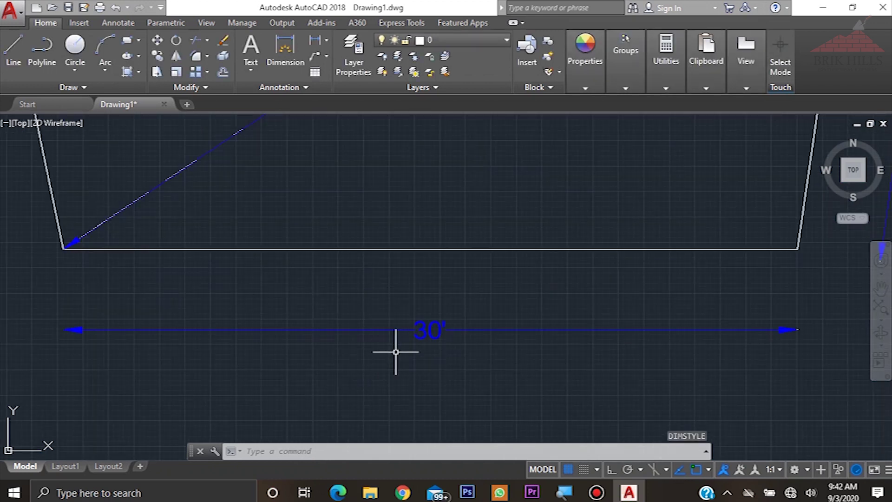
pyautogui.scroll(-5, 458, 371)
pyautogui.scroll(4, 580, 262)
pyautogui.scroll(-2, 610, 335)
pyautogui.scroll(-2, 606, 321)
pyautogui.scroll(4, 480, 196)
pyautogui.scroll(-4, 476, 199)
pyautogui.scroll(5, 350, 308)
pyautogui.scroll(-5, 350, 308)
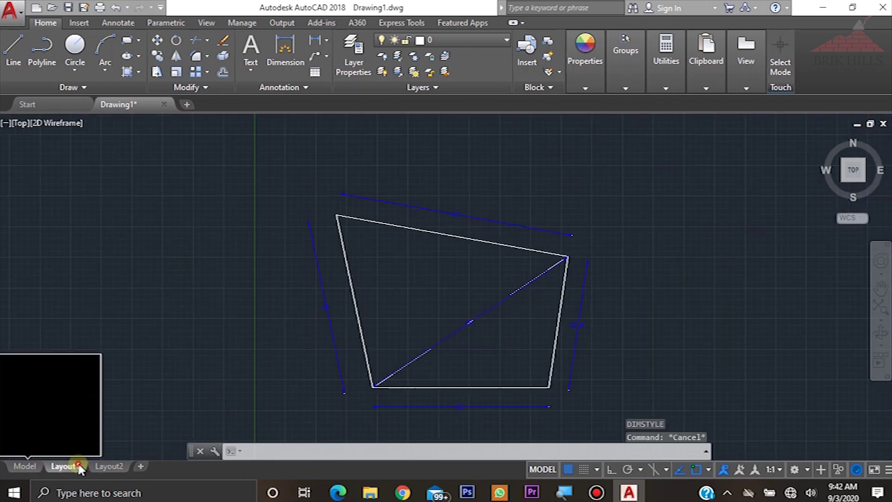
# Step: Switch to Layout1 and open its existing page setup for modification
pyautogui.click(64, 465)
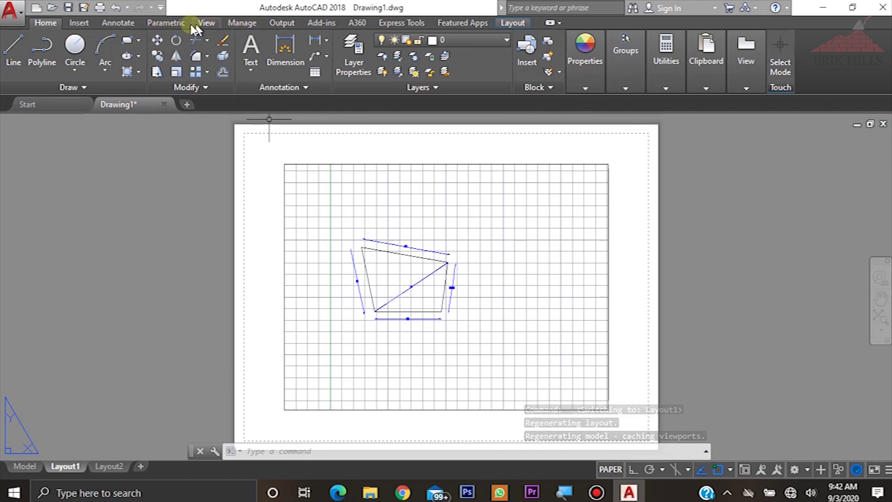
pyautogui.click(517, 24)
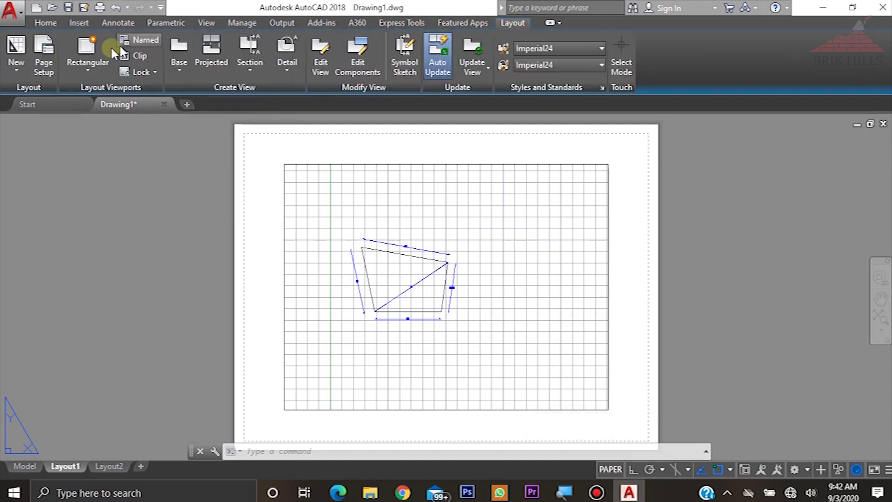
pyautogui.click(45, 63)
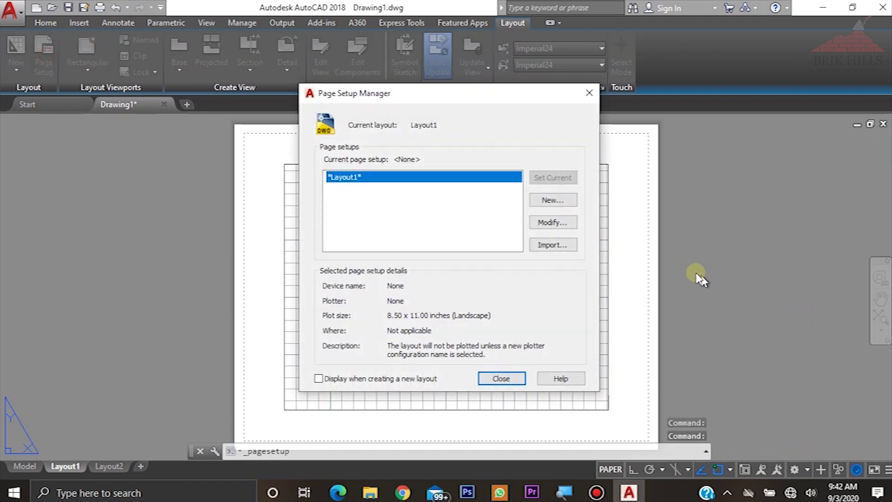
pyautogui.click(564, 201)
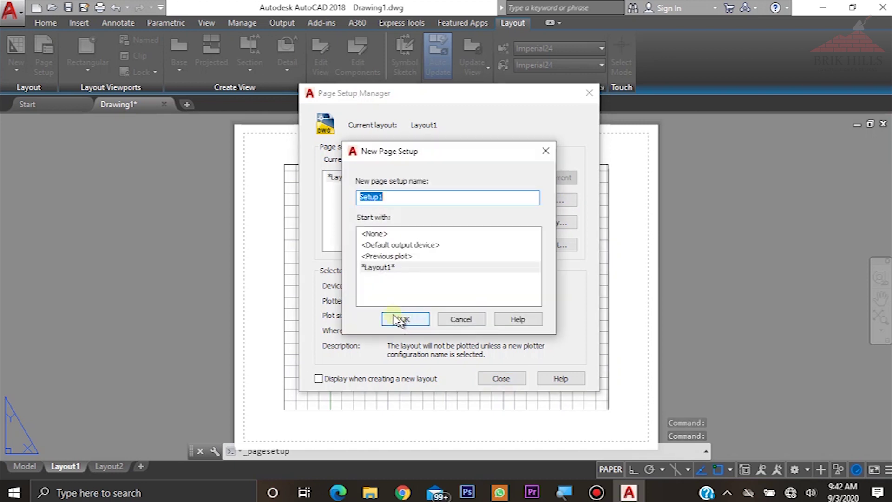
pyautogui.click(470, 320)
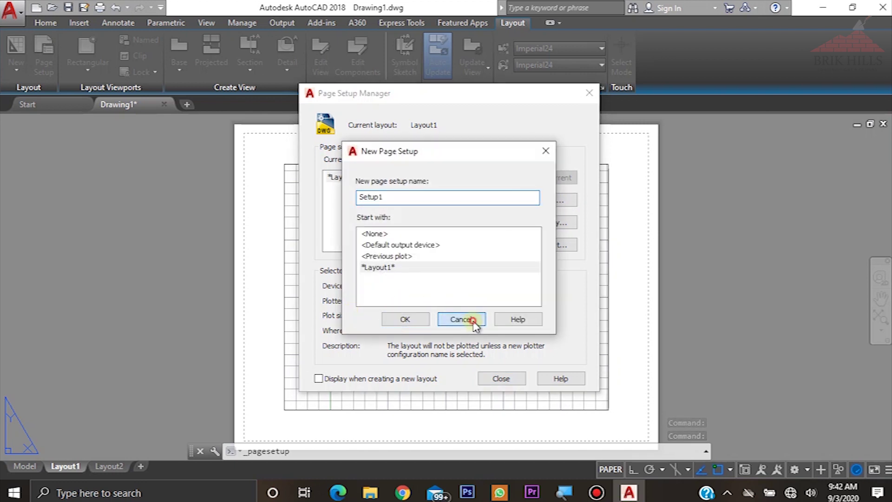
pyautogui.click(555, 222)
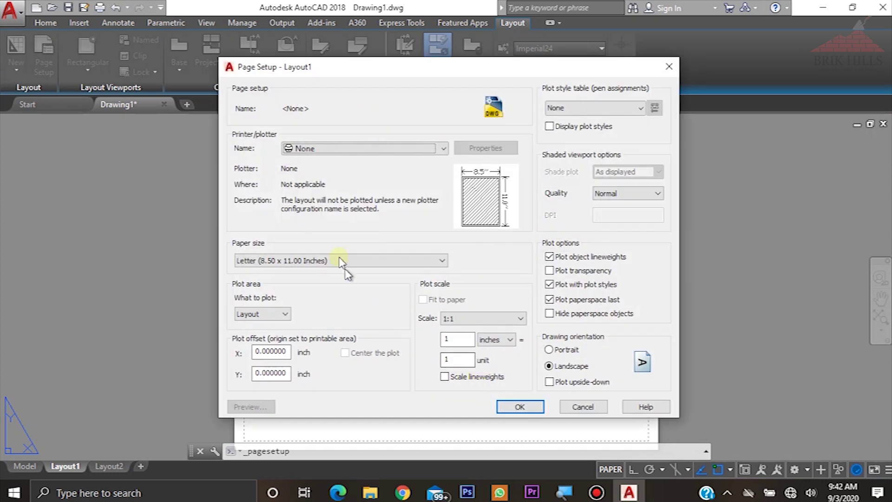
# Step: Set the plotter to DWG To PDF.pc3 and the paper size to ISO A4 (297.00 x 210.00 MM), and preview the page
pyautogui.click(333, 153)
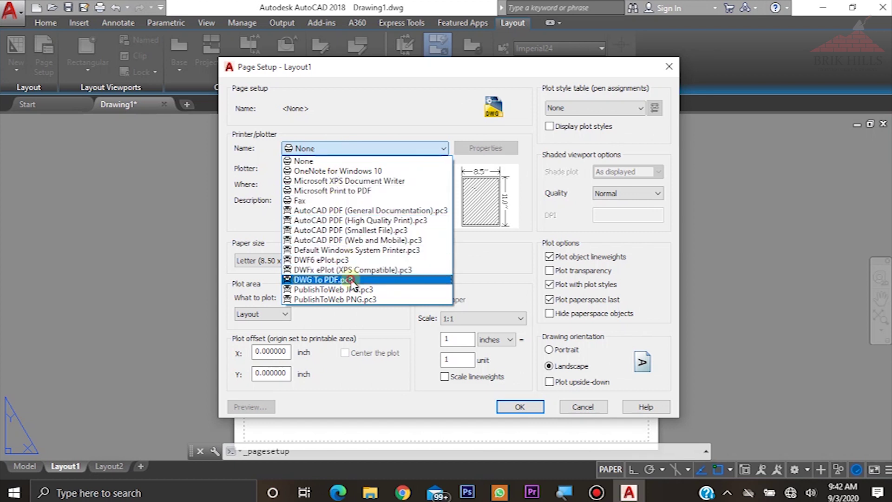
pyautogui.click(351, 279)
pyautogui.click(335, 260)
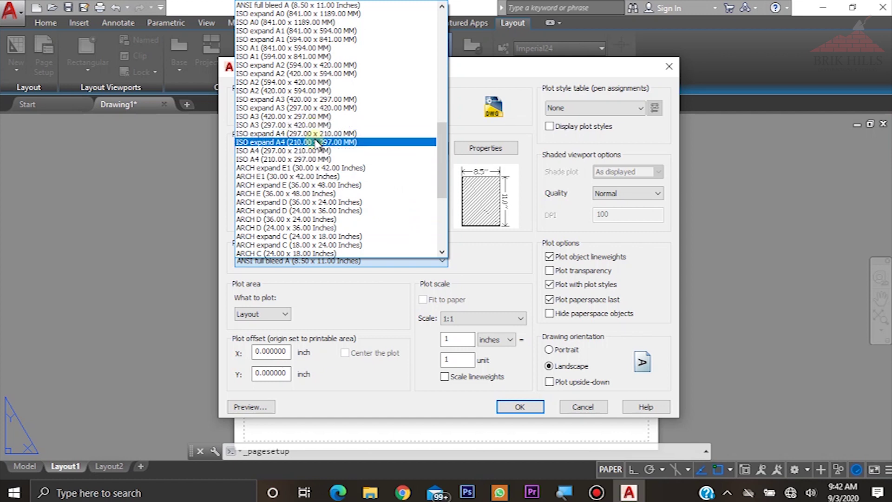
pyautogui.click(319, 151)
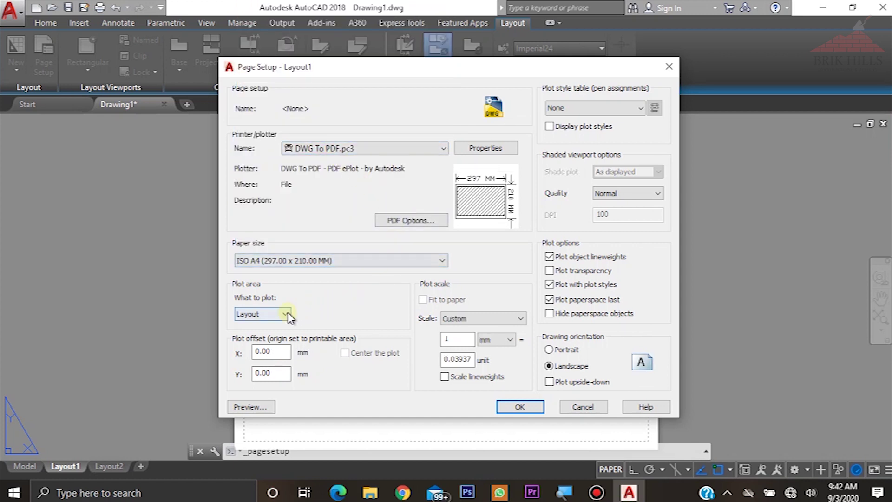
pyautogui.click(251, 407)
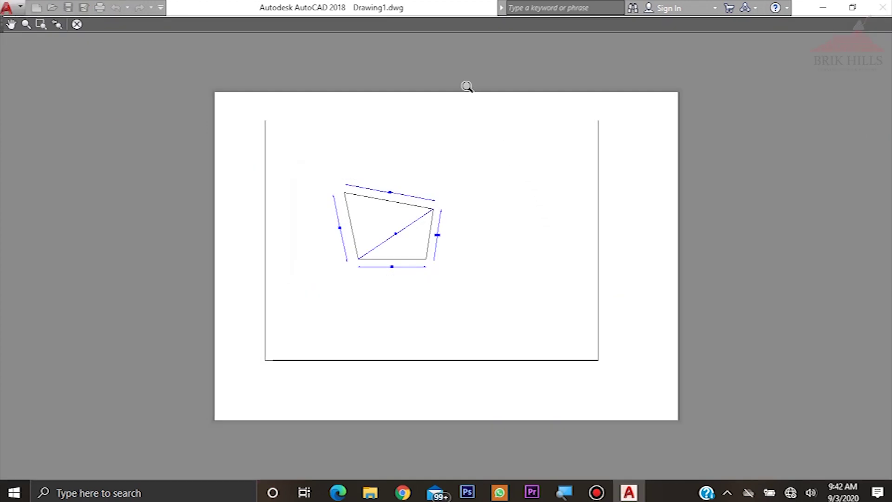
pyautogui.press('Escape')
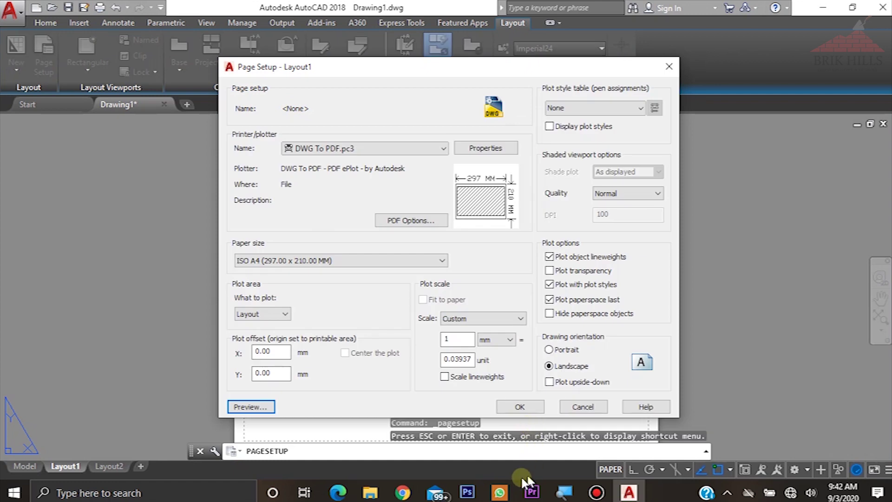
# Step: Set the plot area to Window, enclosing the plot outline and all its dimensions
pyautogui.click(287, 314)
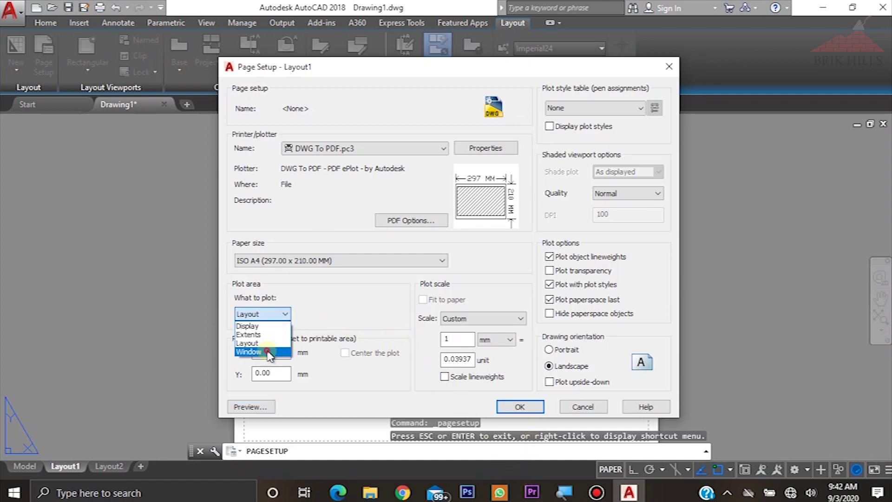
pyautogui.click(267, 351)
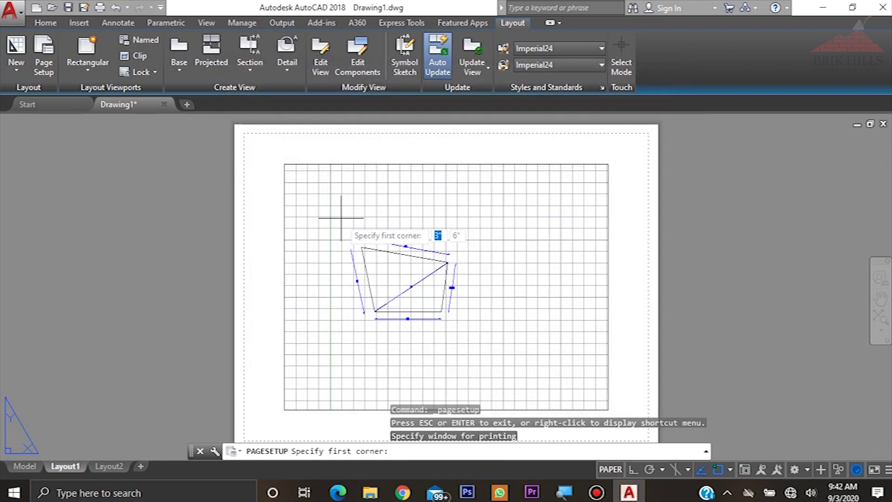
pyautogui.click(341, 218)
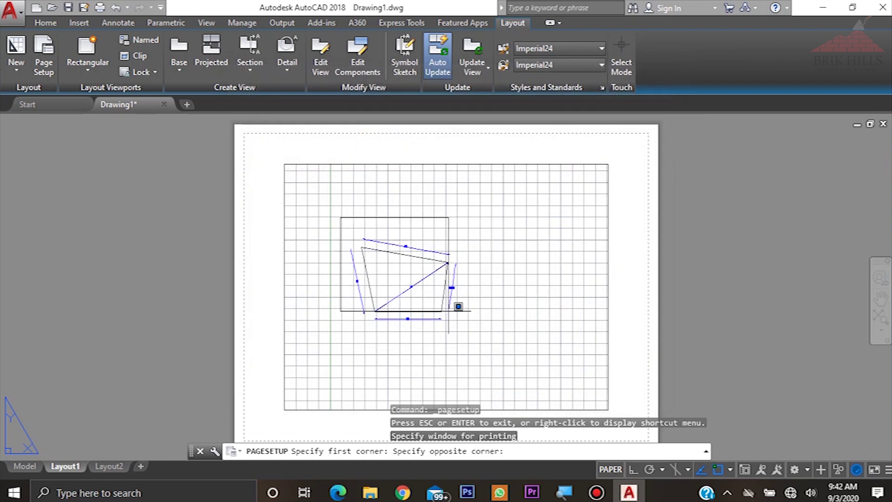
pyautogui.click(500, 338)
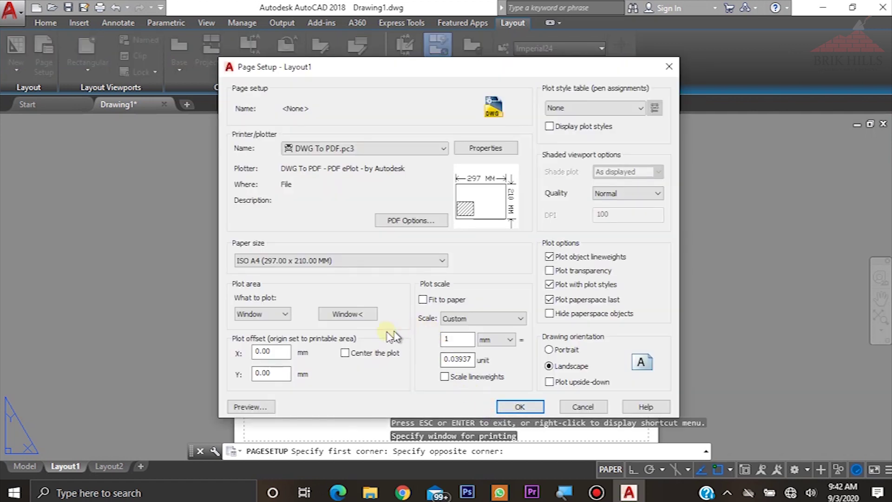
# Step: Center the plot, fit it to the paper, and inspect the page in the plot preview
pyautogui.click(345, 353)
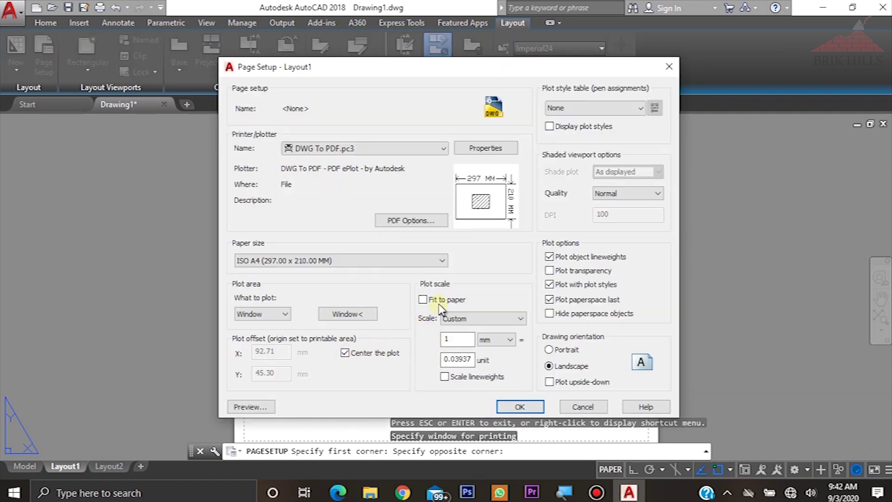
pyautogui.click(422, 300)
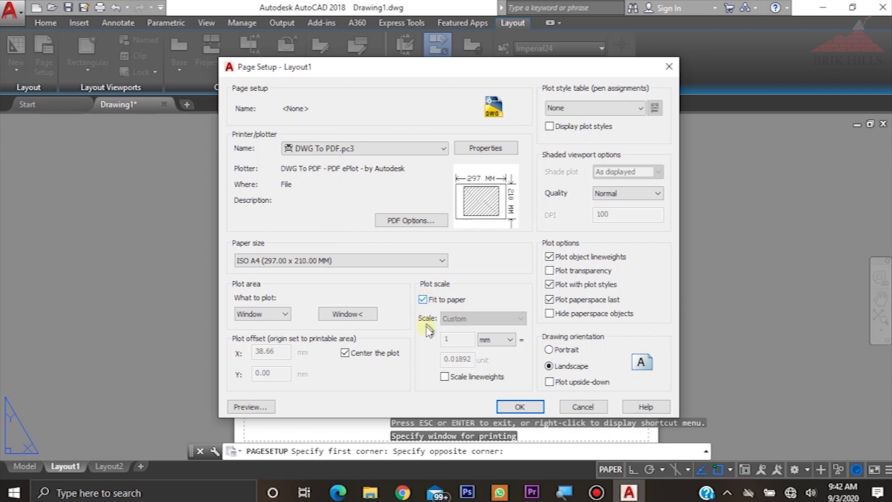
pyautogui.click(261, 406)
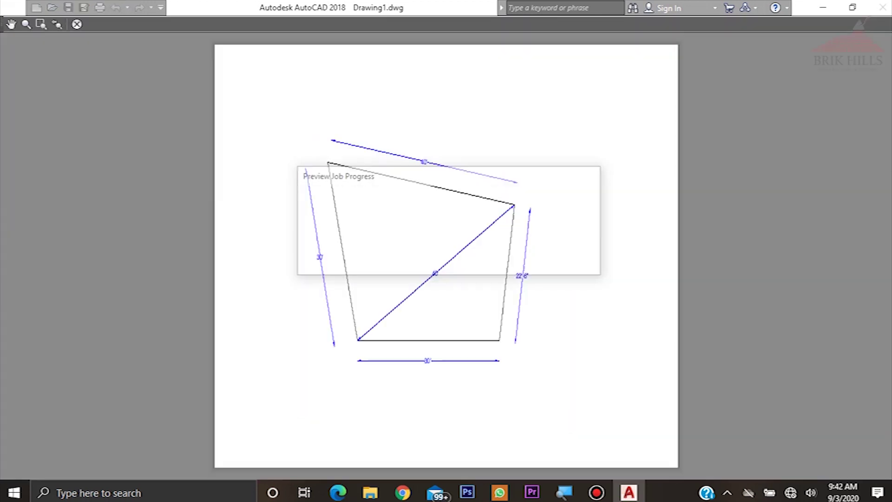
pyautogui.scroll(4, 392, 258)
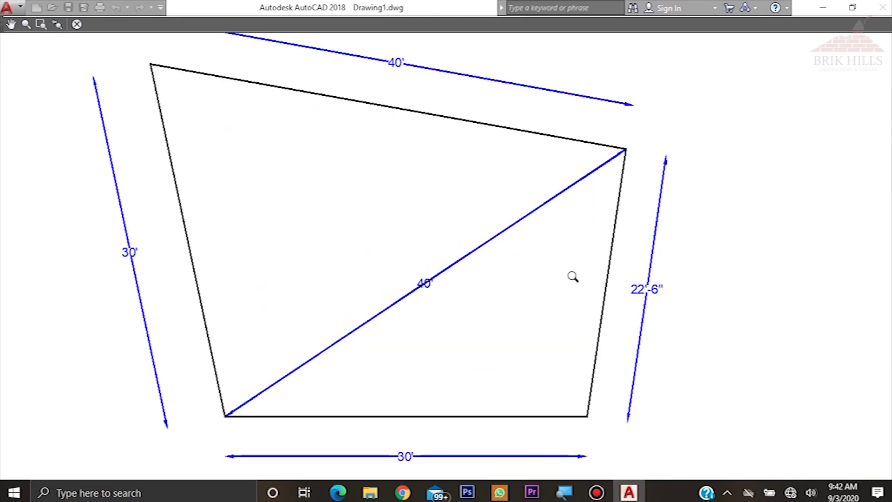
pyautogui.scroll(-3, 587, 288)
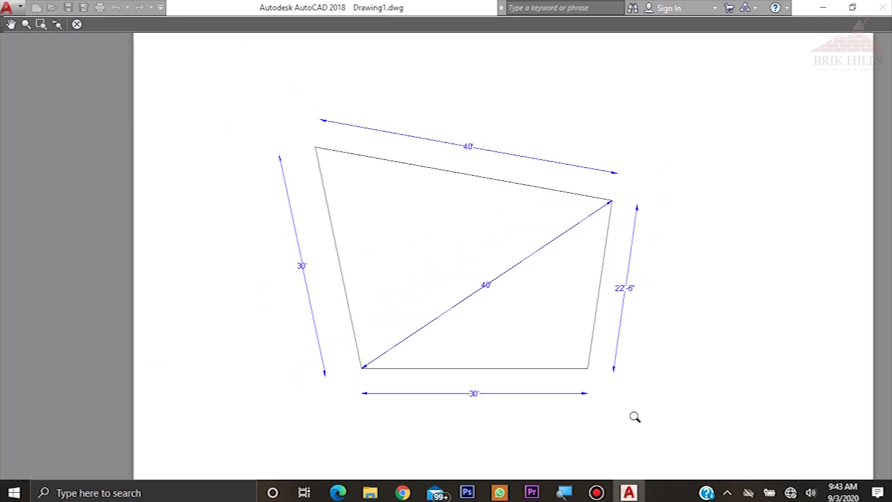